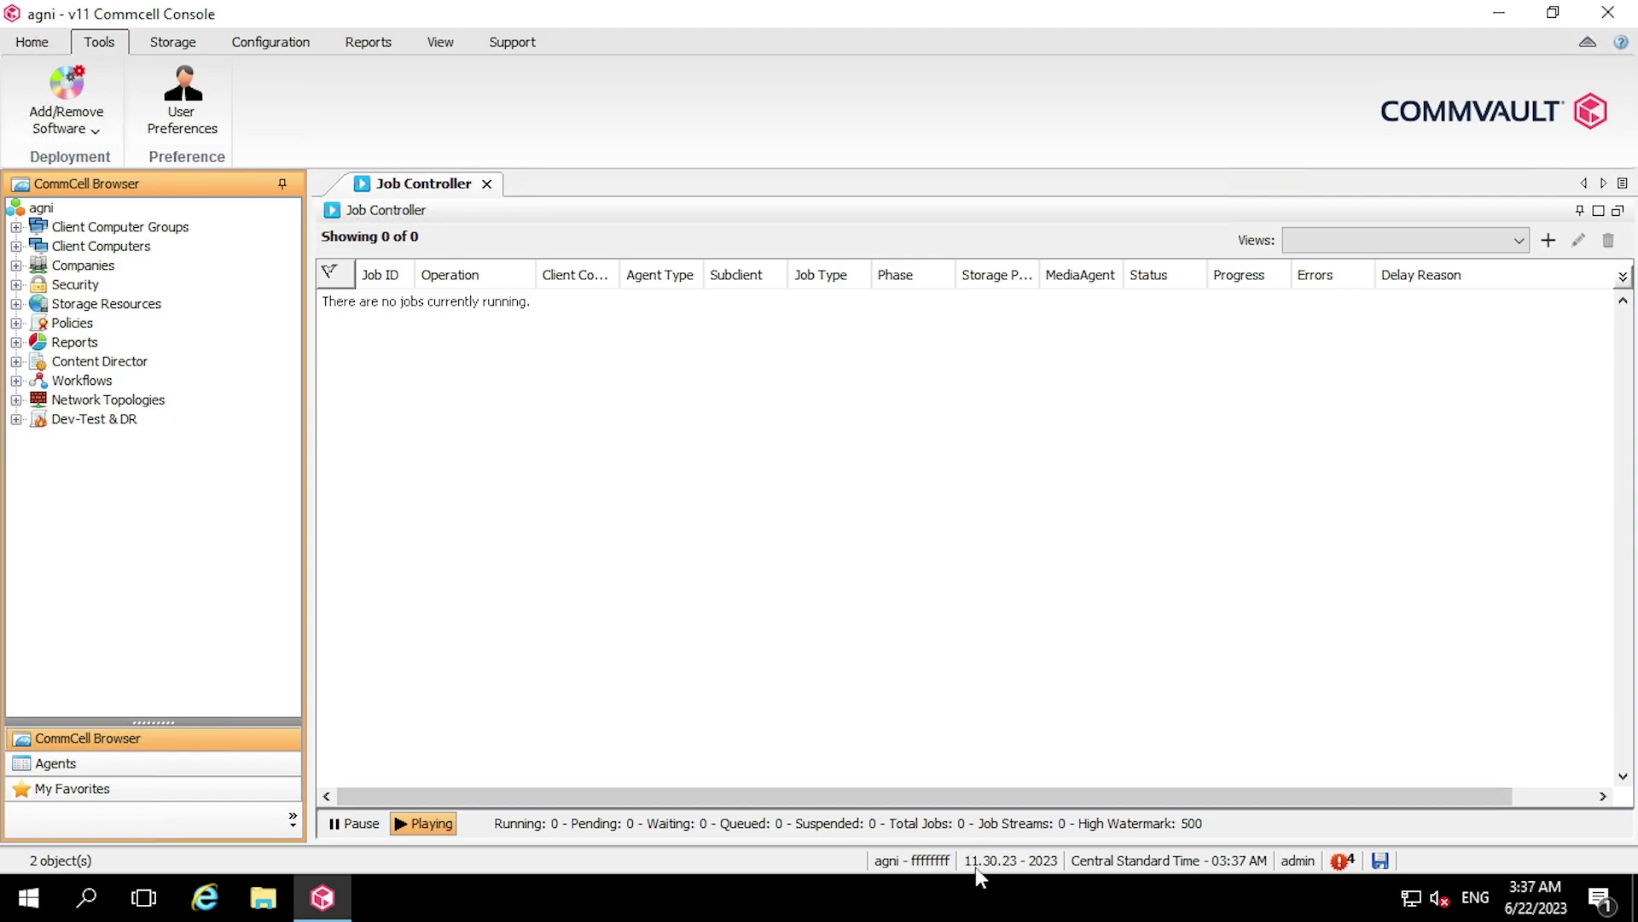
In Internet Options, try the metrics-server and client gateway choices and check the empty gateway client list
mouse_move(974, 870)
left_click(275, 45)
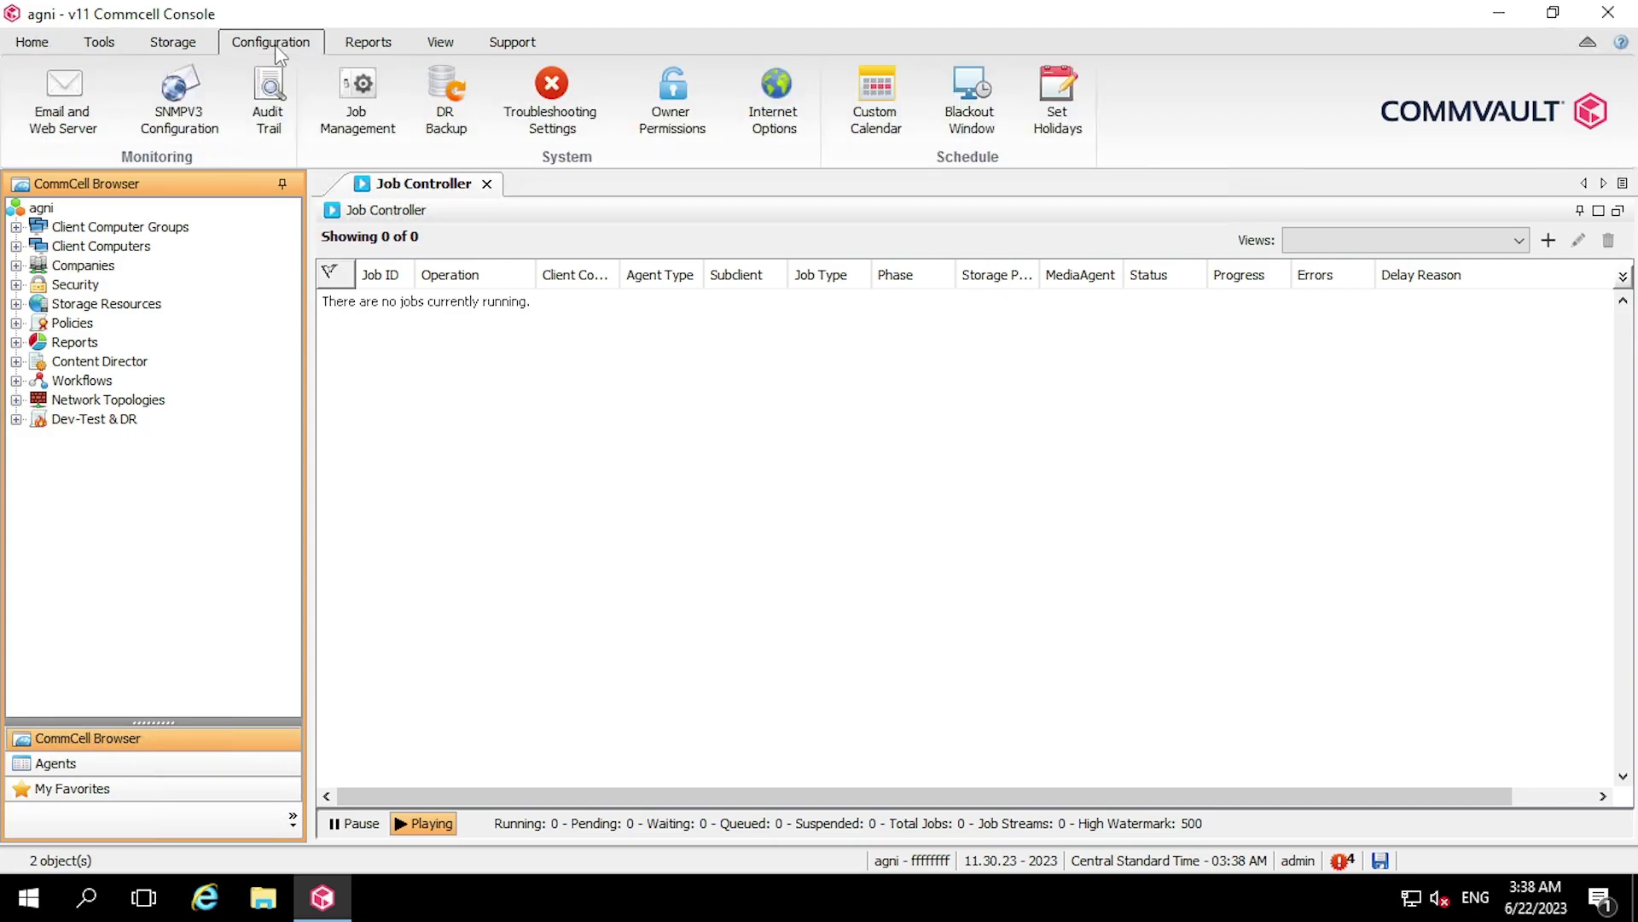
left_click(774, 123)
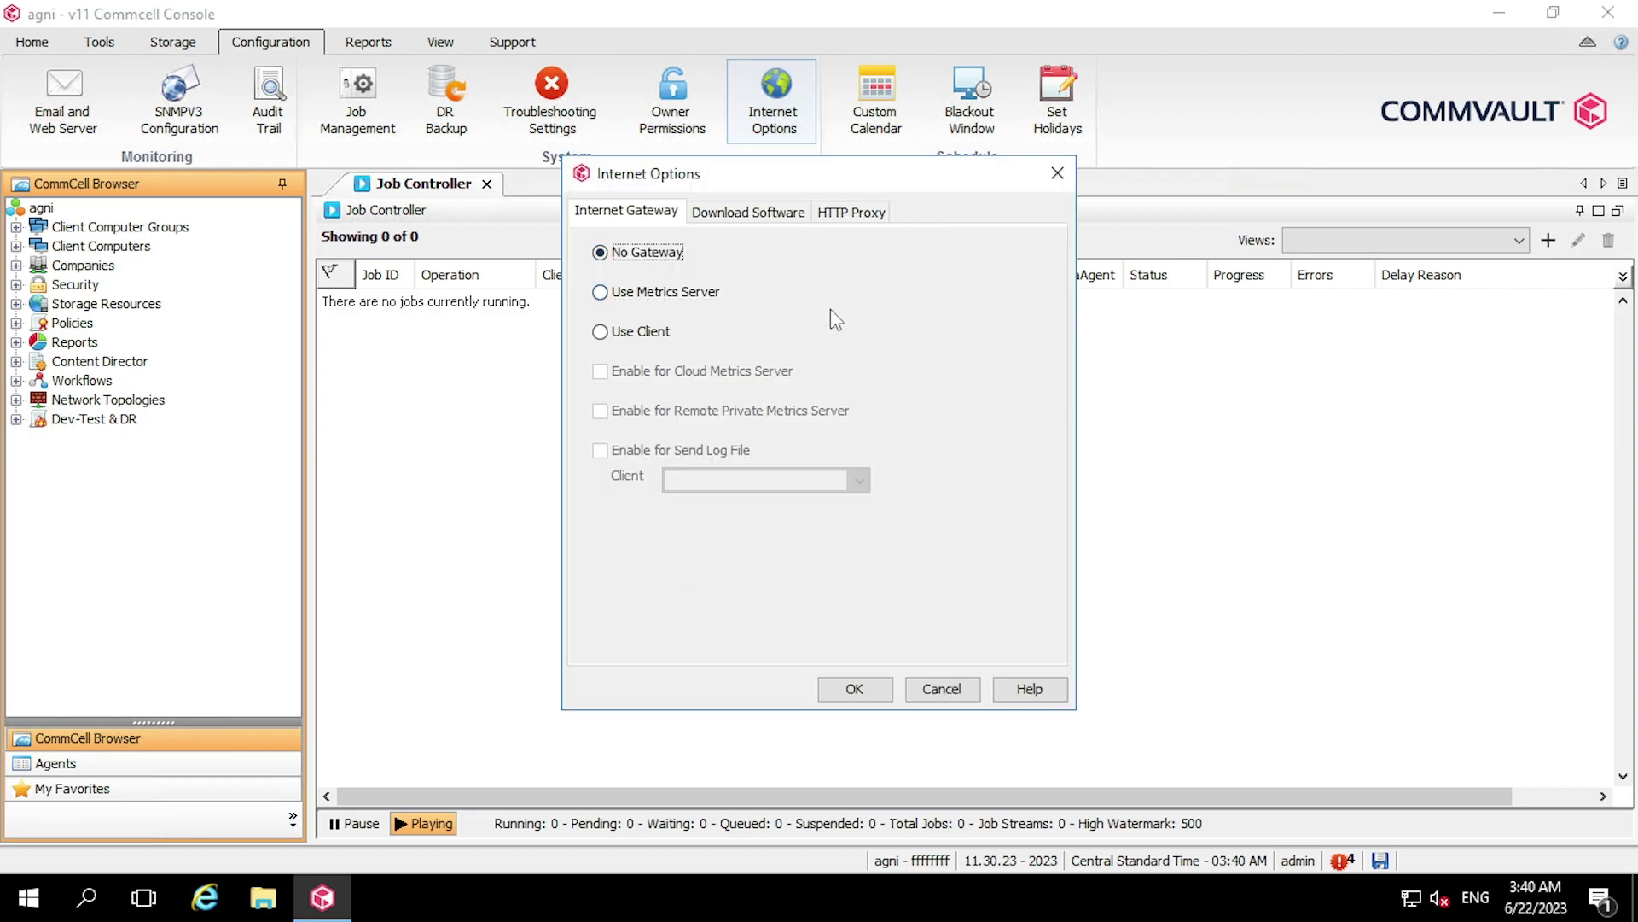
left_click(673, 293)
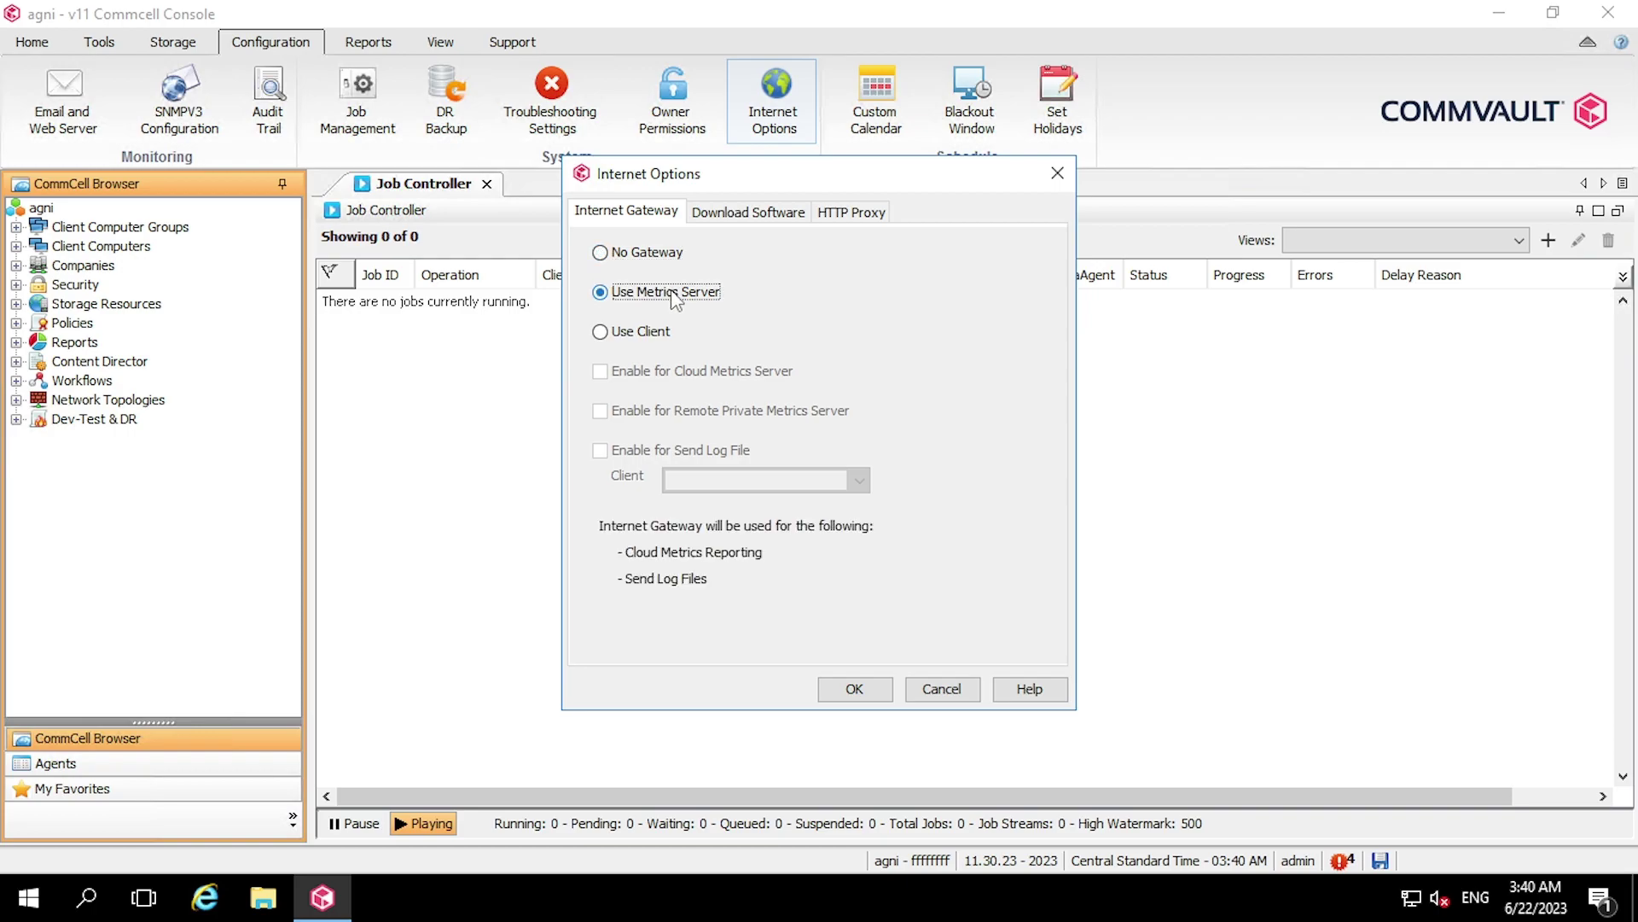
left_click(667, 340)
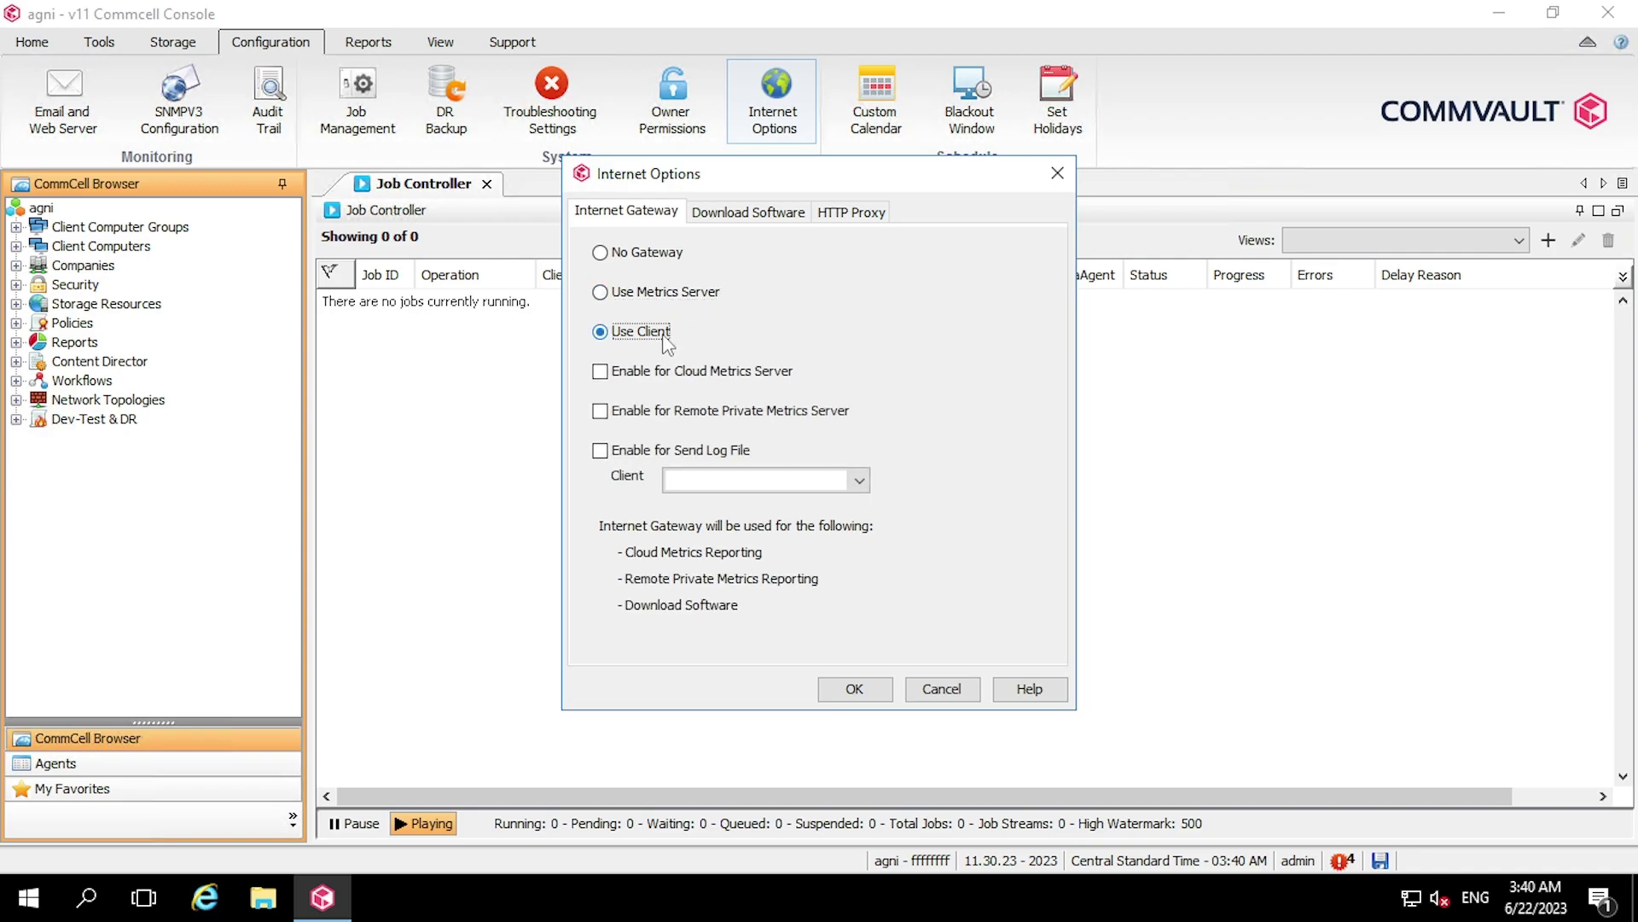
left_click(860, 481)
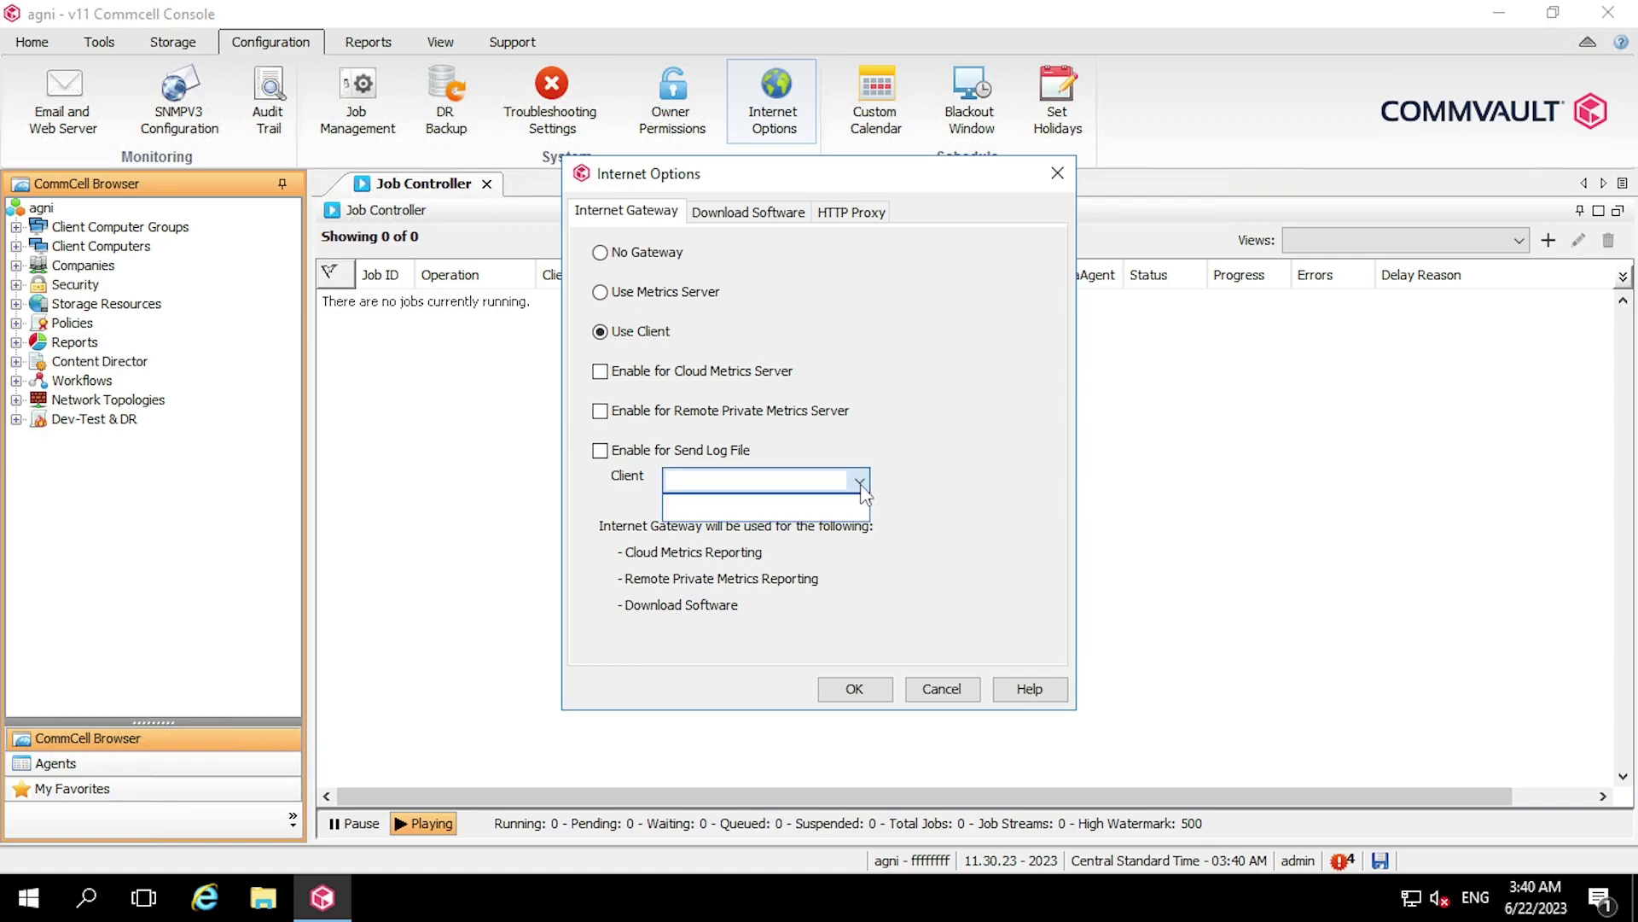
left_click(748, 210)
Review the Download Software and HTTP Proxy settings, then save No Gateway as the internet gateway
left_click(748, 210)
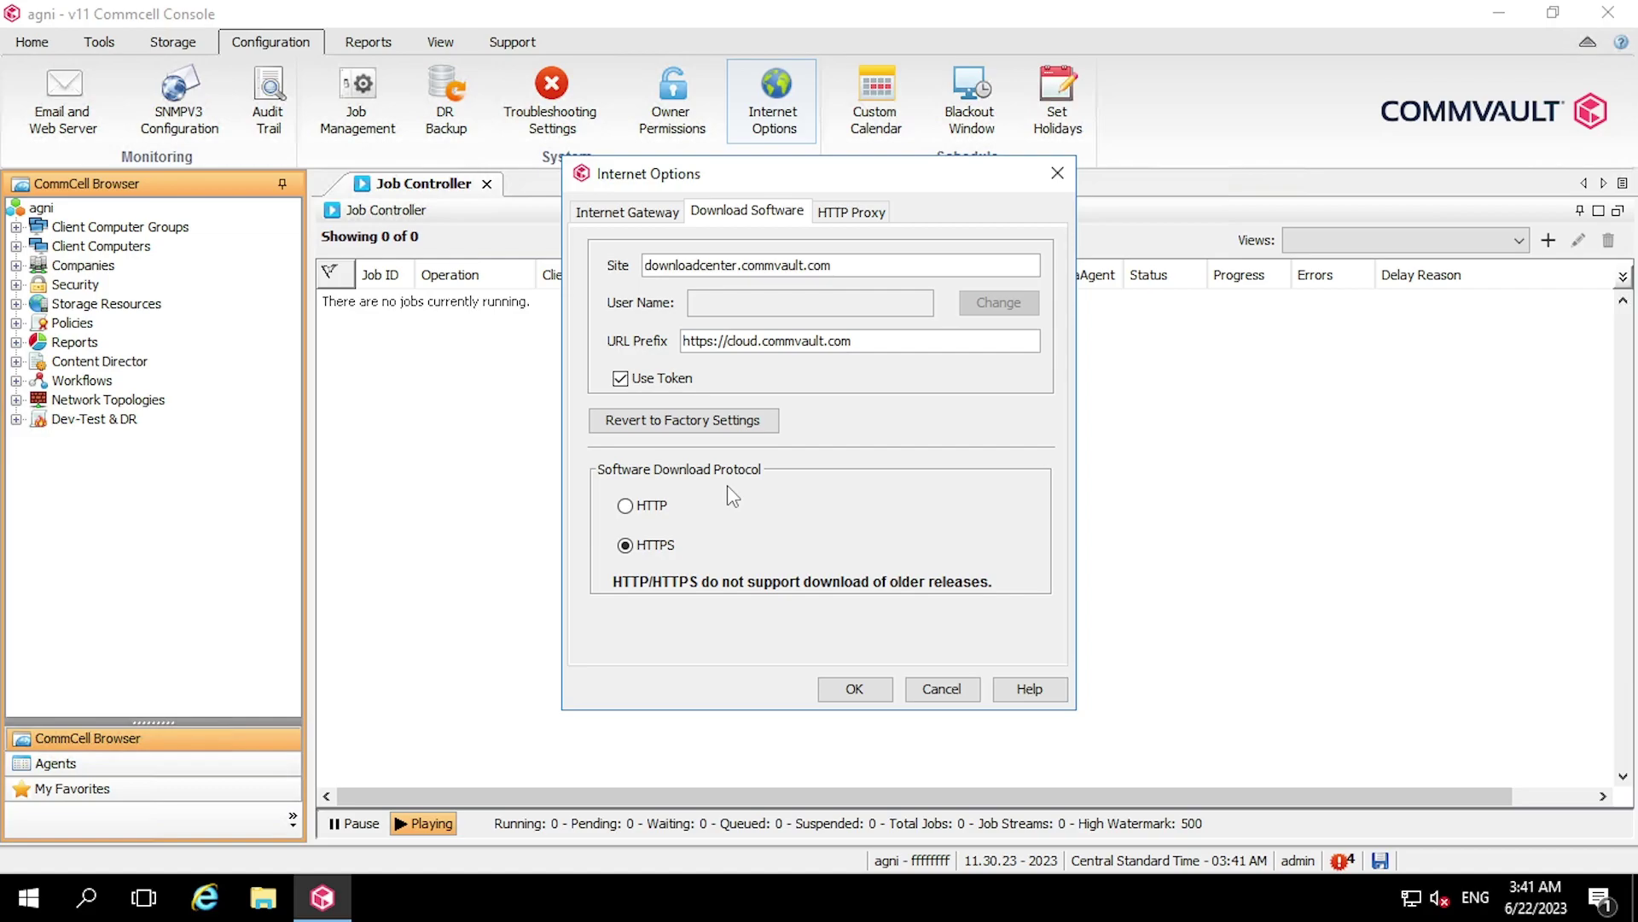
left_click(832, 213)
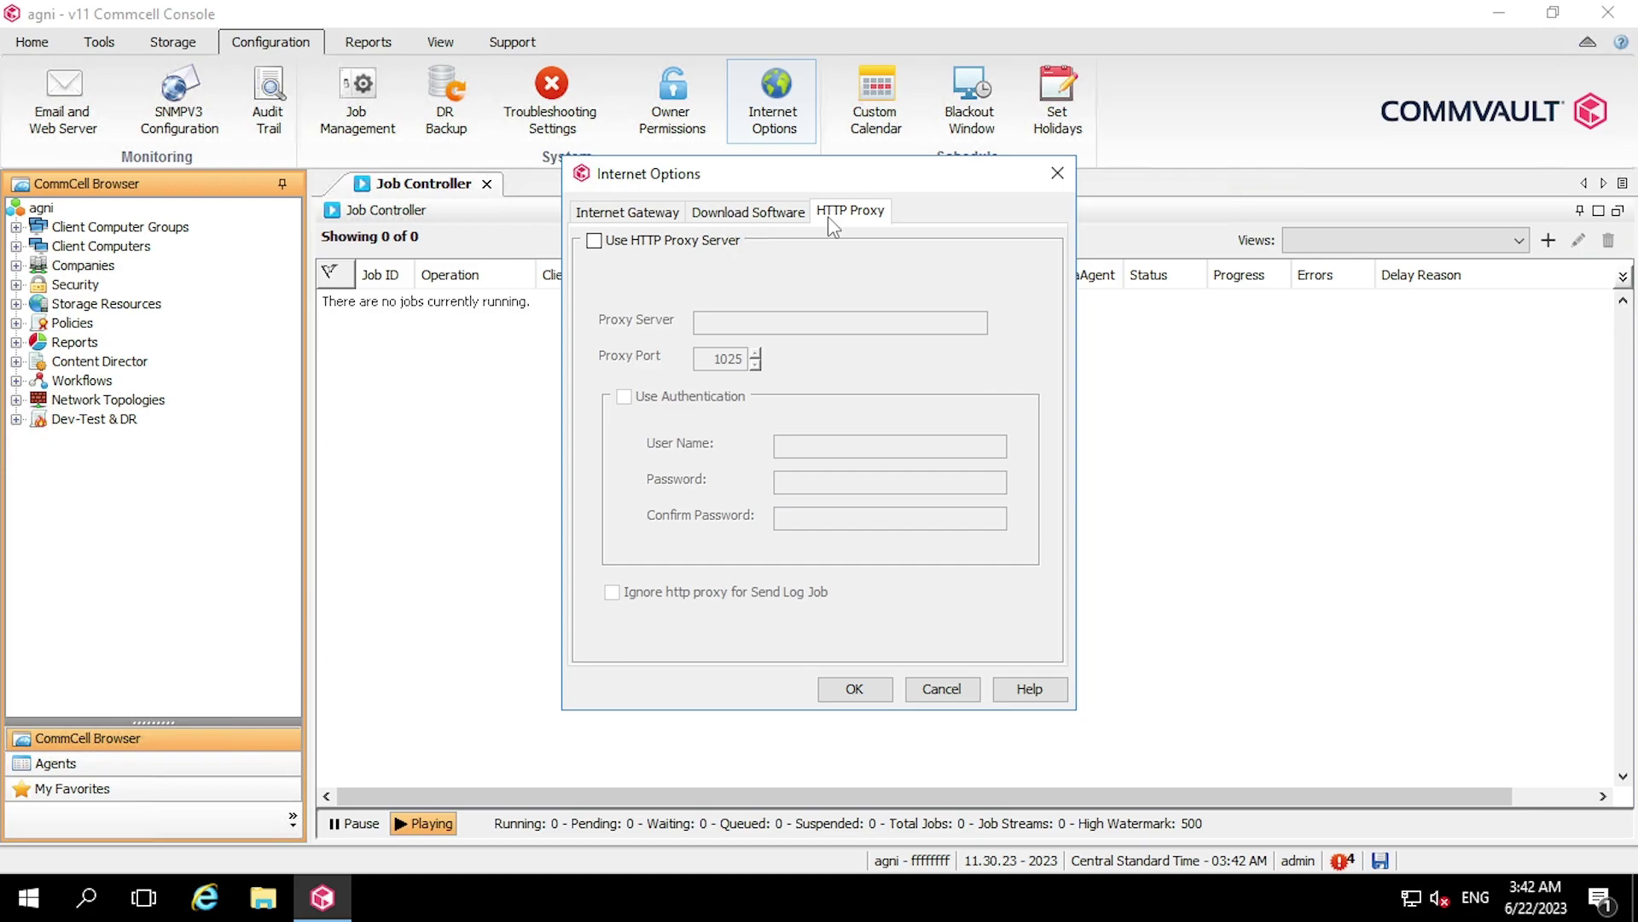
left_click(655, 213)
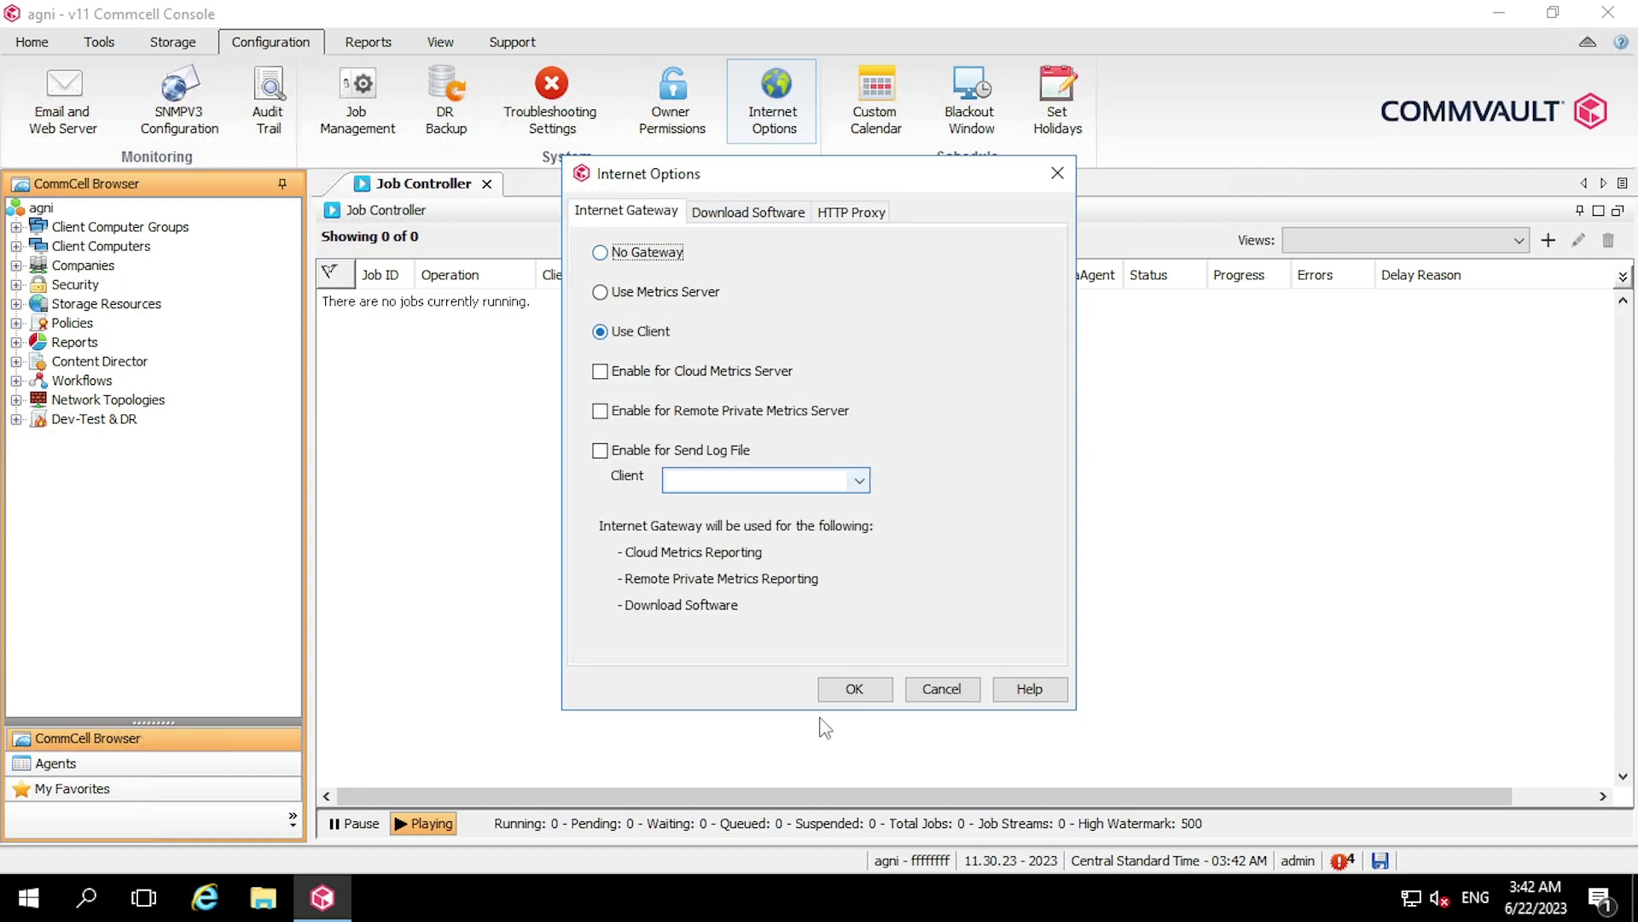
left_click(648, 253)
left_click(856, 688)
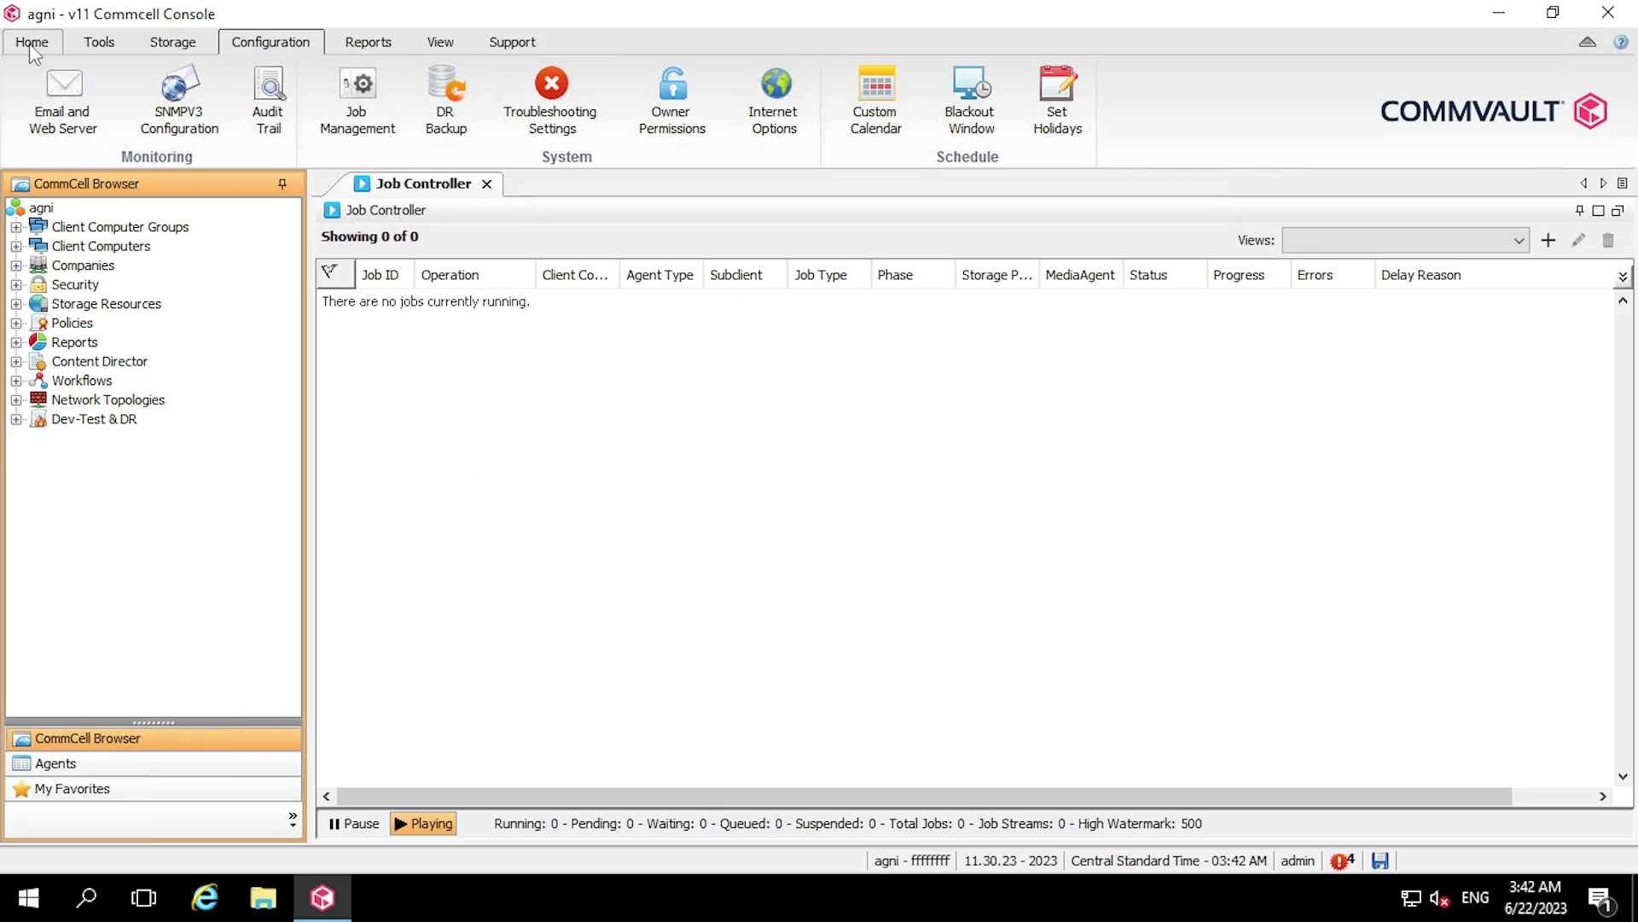
Choose Download Software from Tools > Add/Remove Software
left_click(95, 42)
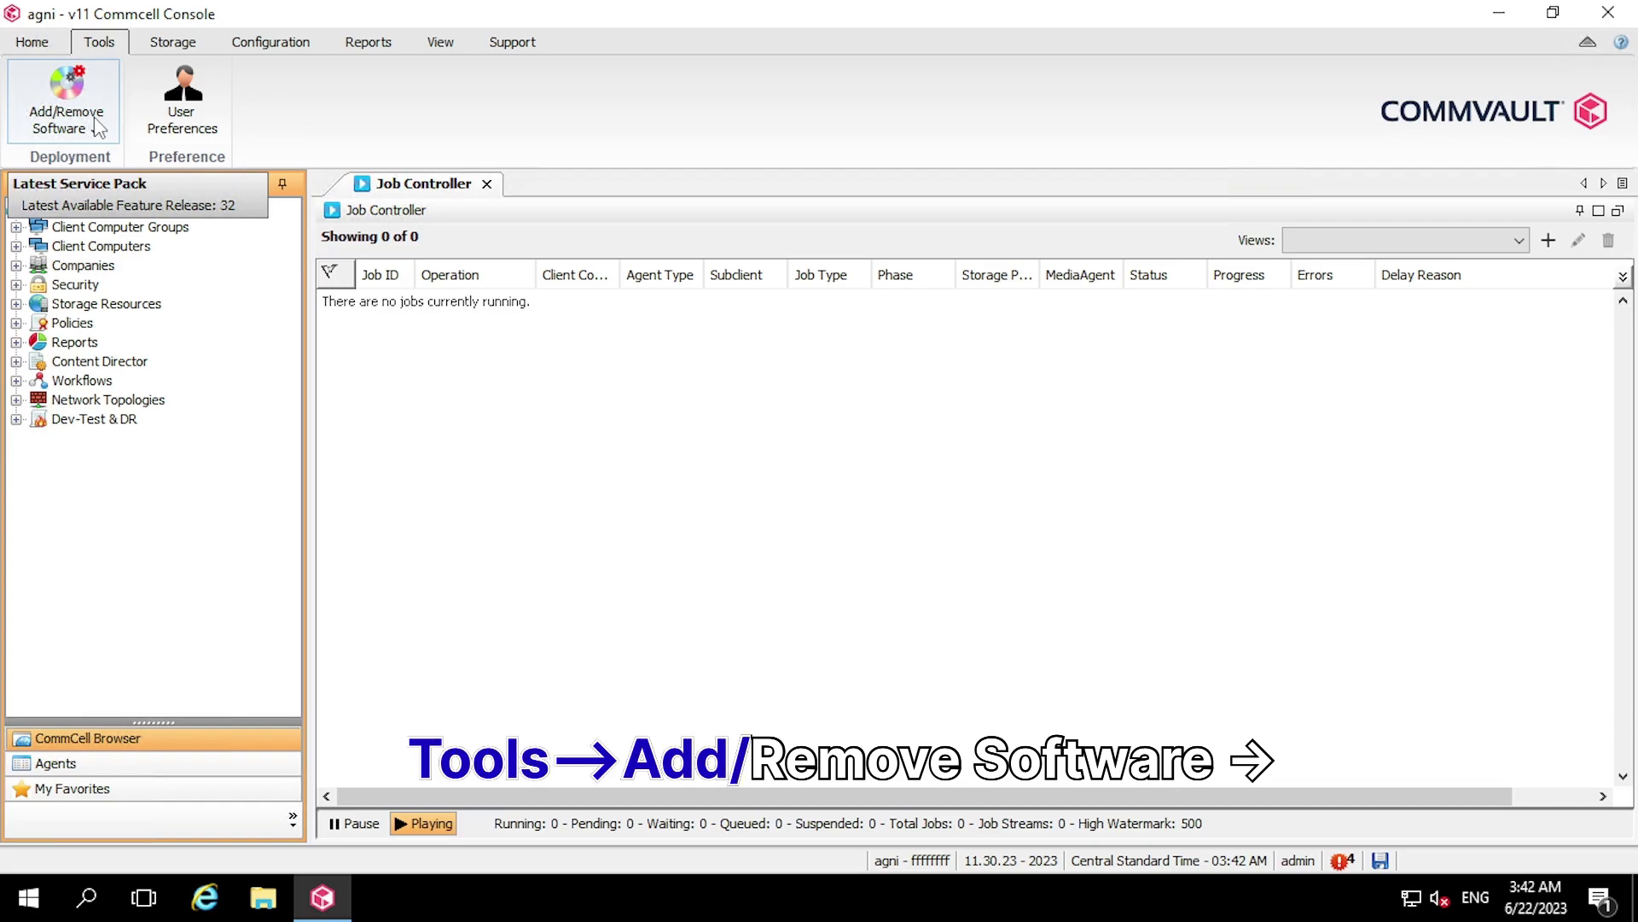
left_click(99, 128)
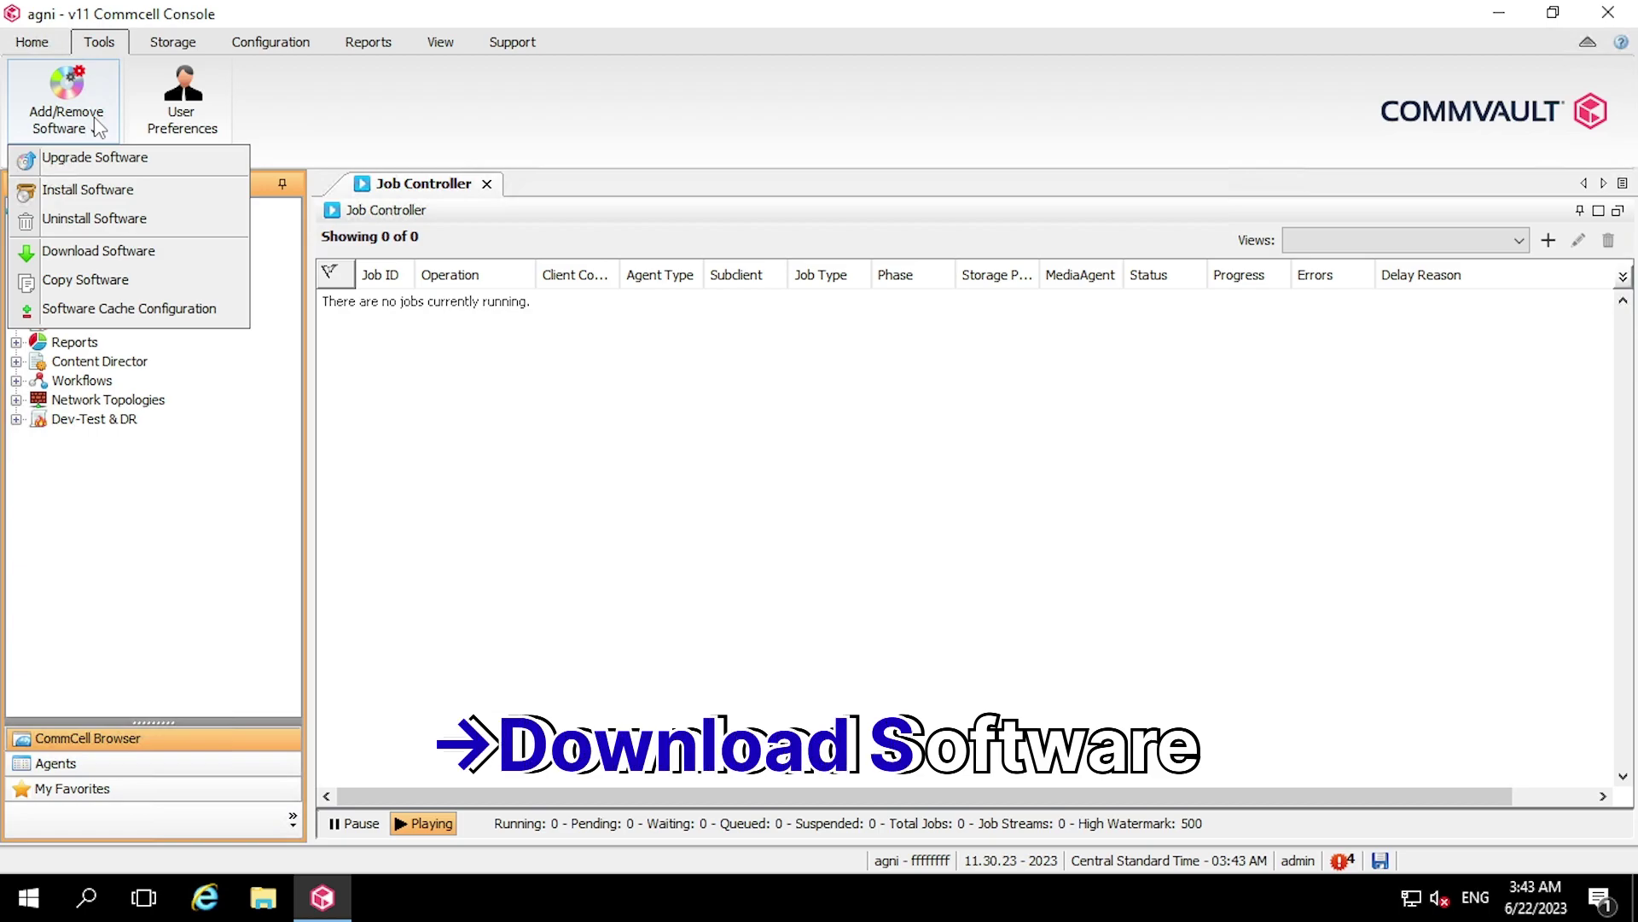
left_click(175, 264)
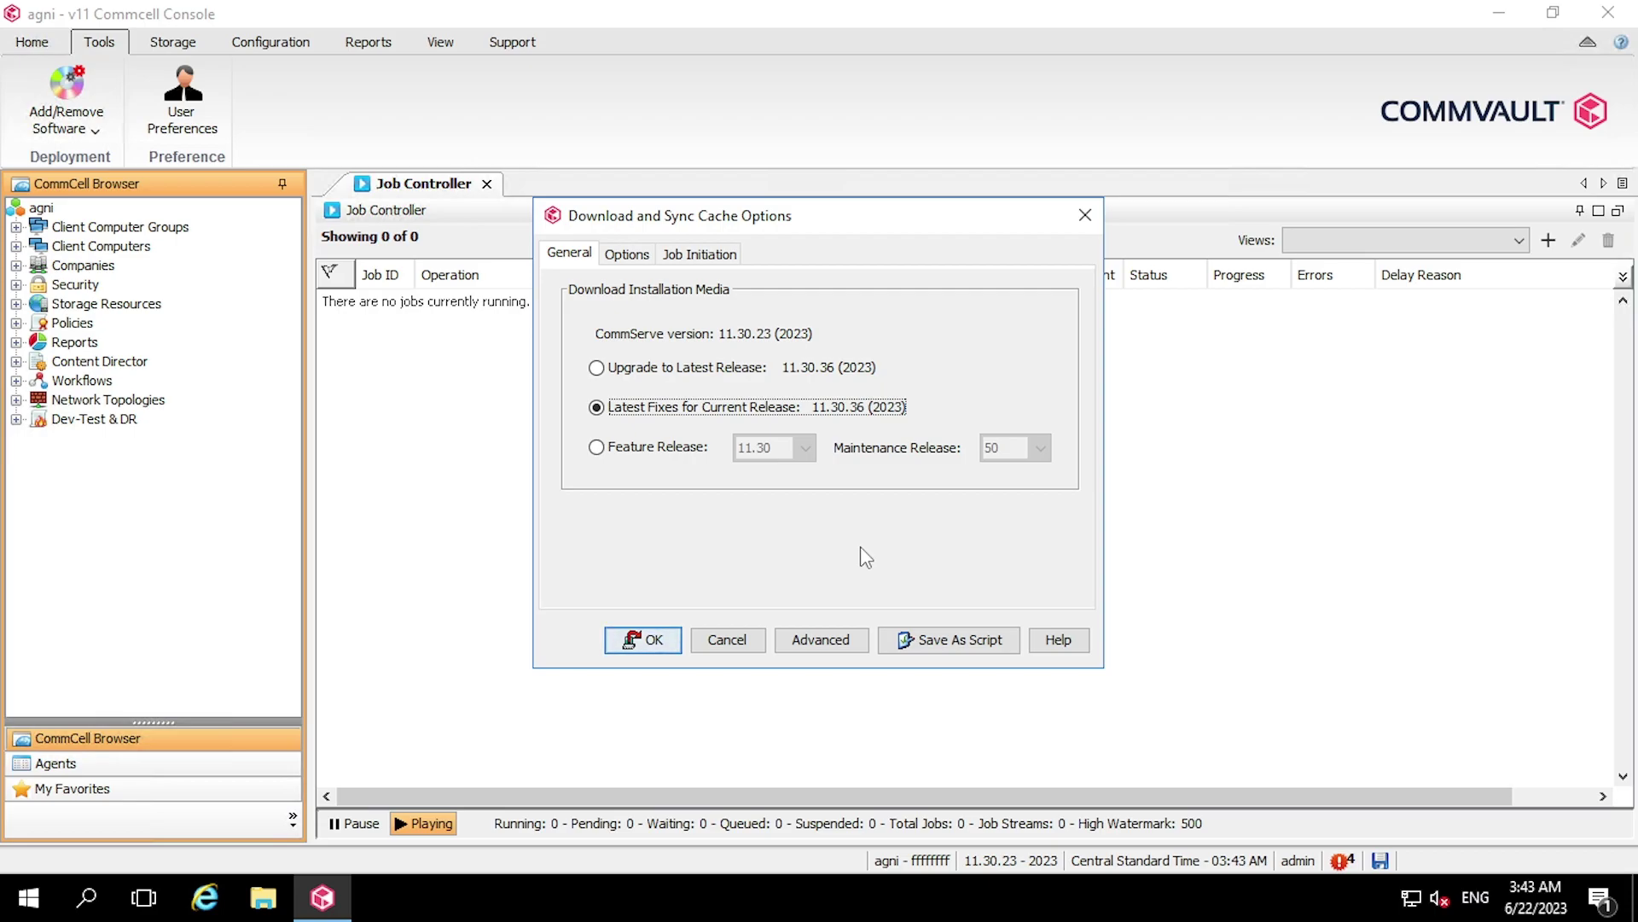
Submit a download of Feature Release 11.32 with Maintenance Release 6
left_click(629, 454)
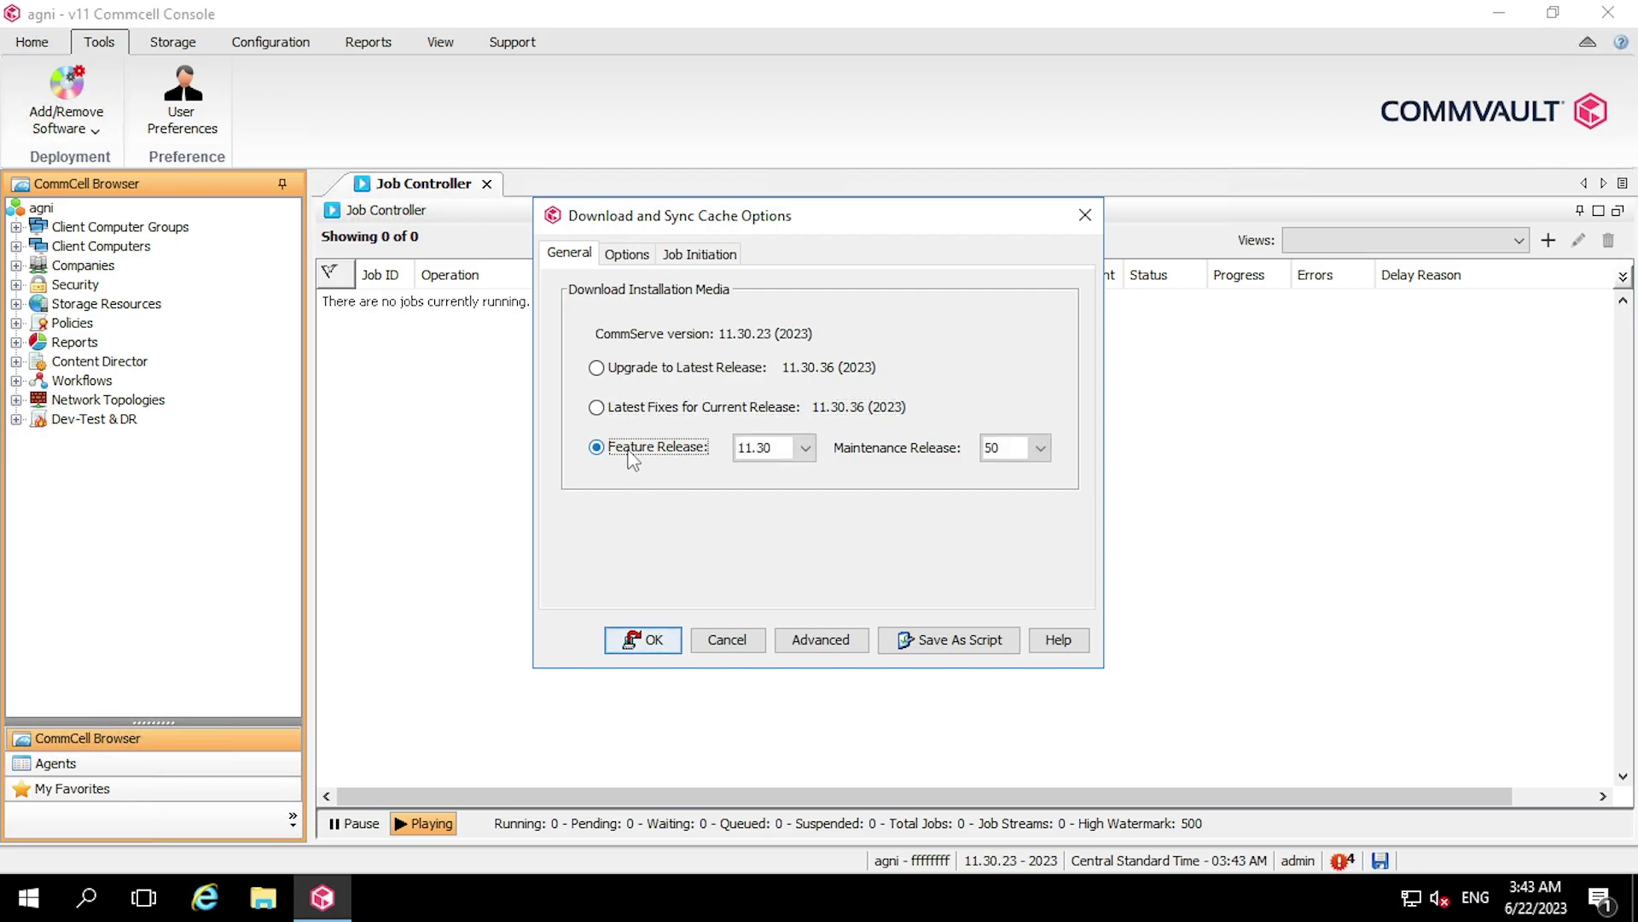
left_click(796, 452)
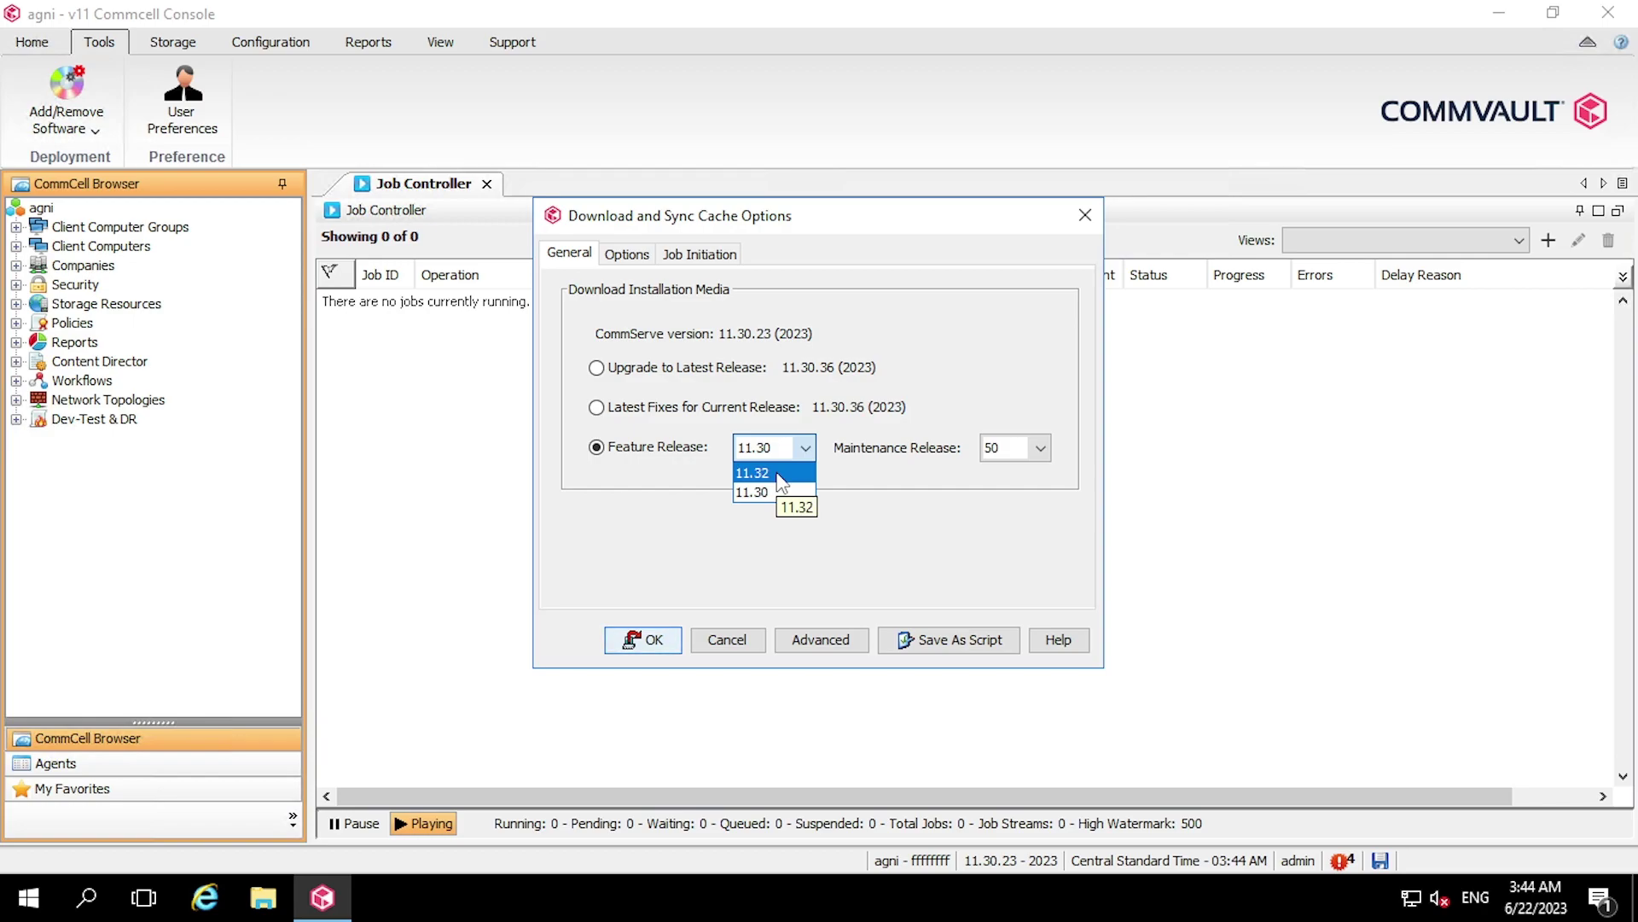
left_click(778, 474)
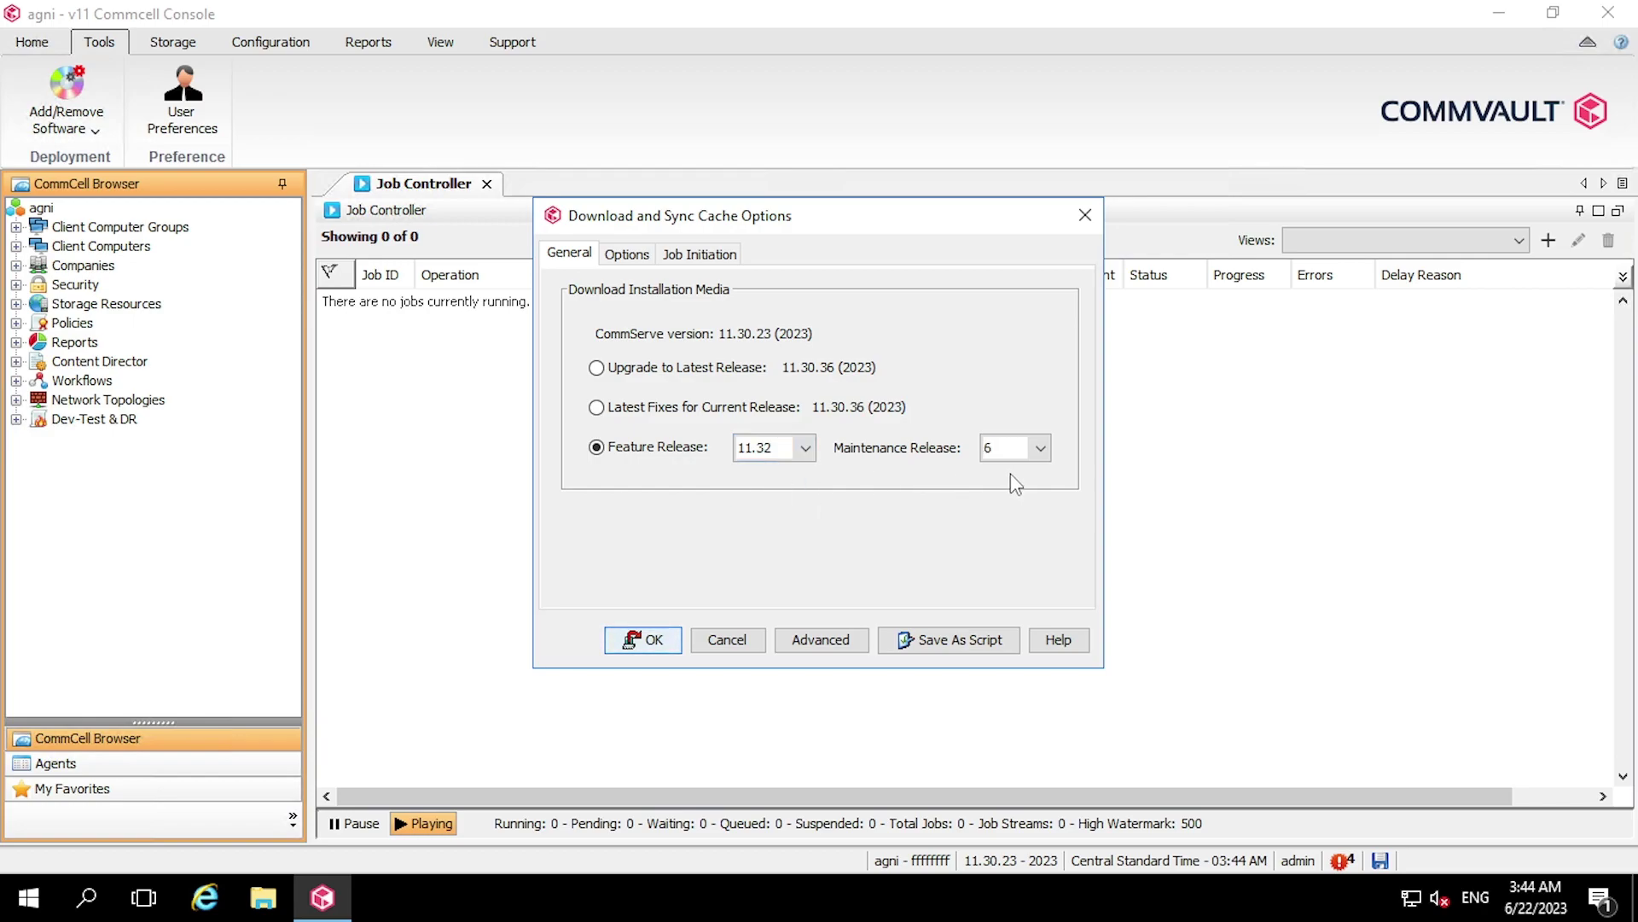
left_click(1035, 457)
left_click(1038, 471)
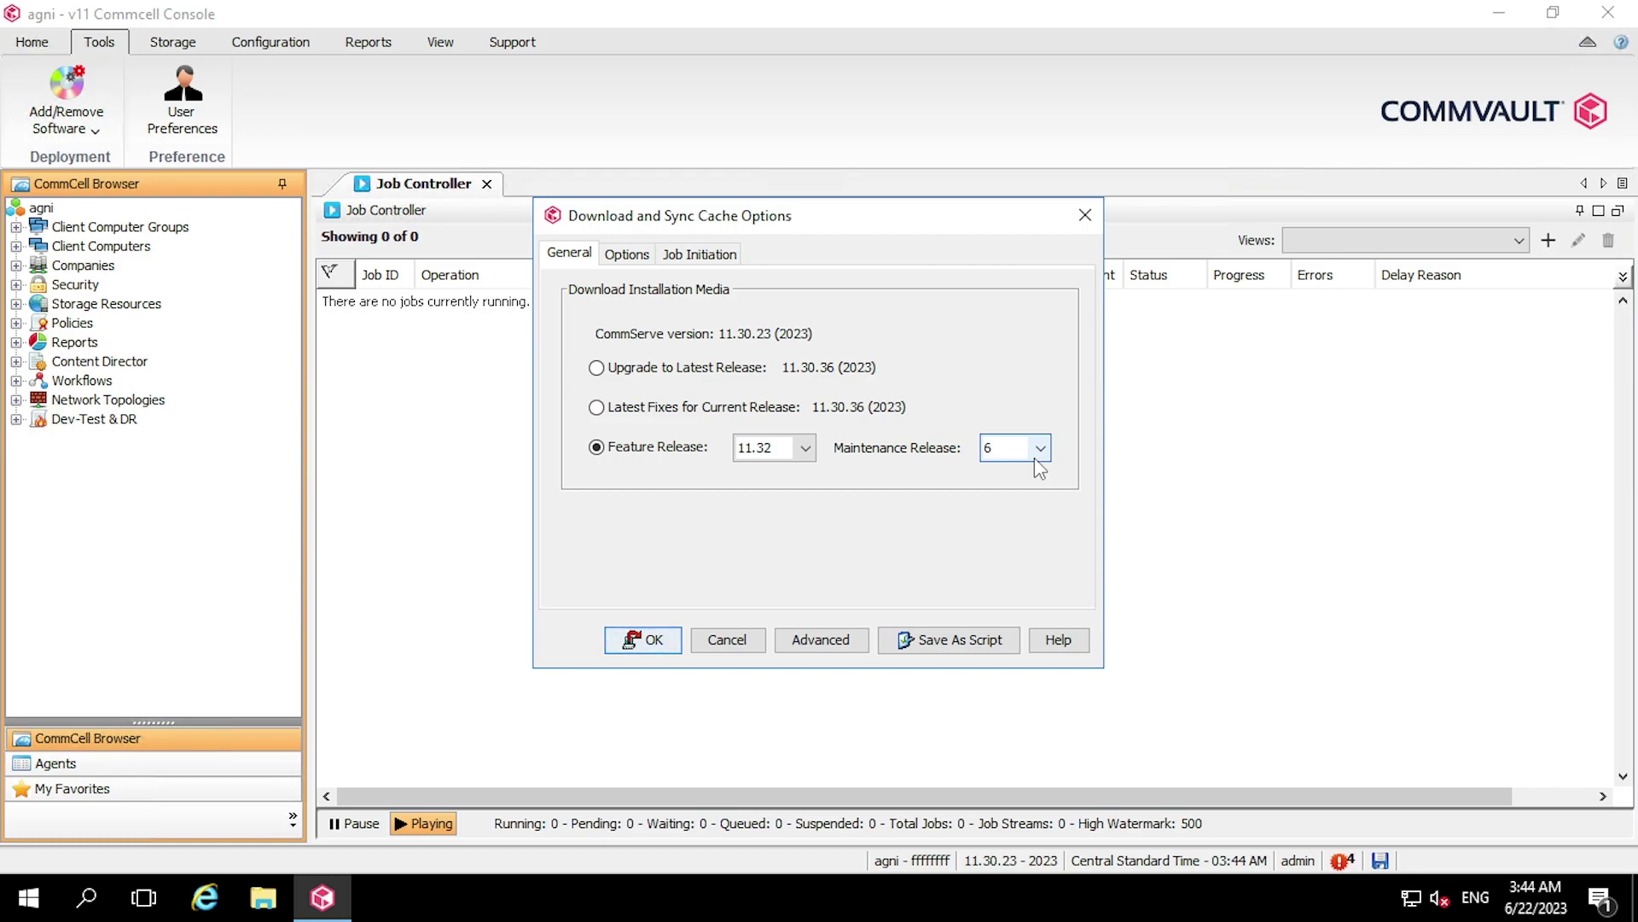
left_click(653, 642)
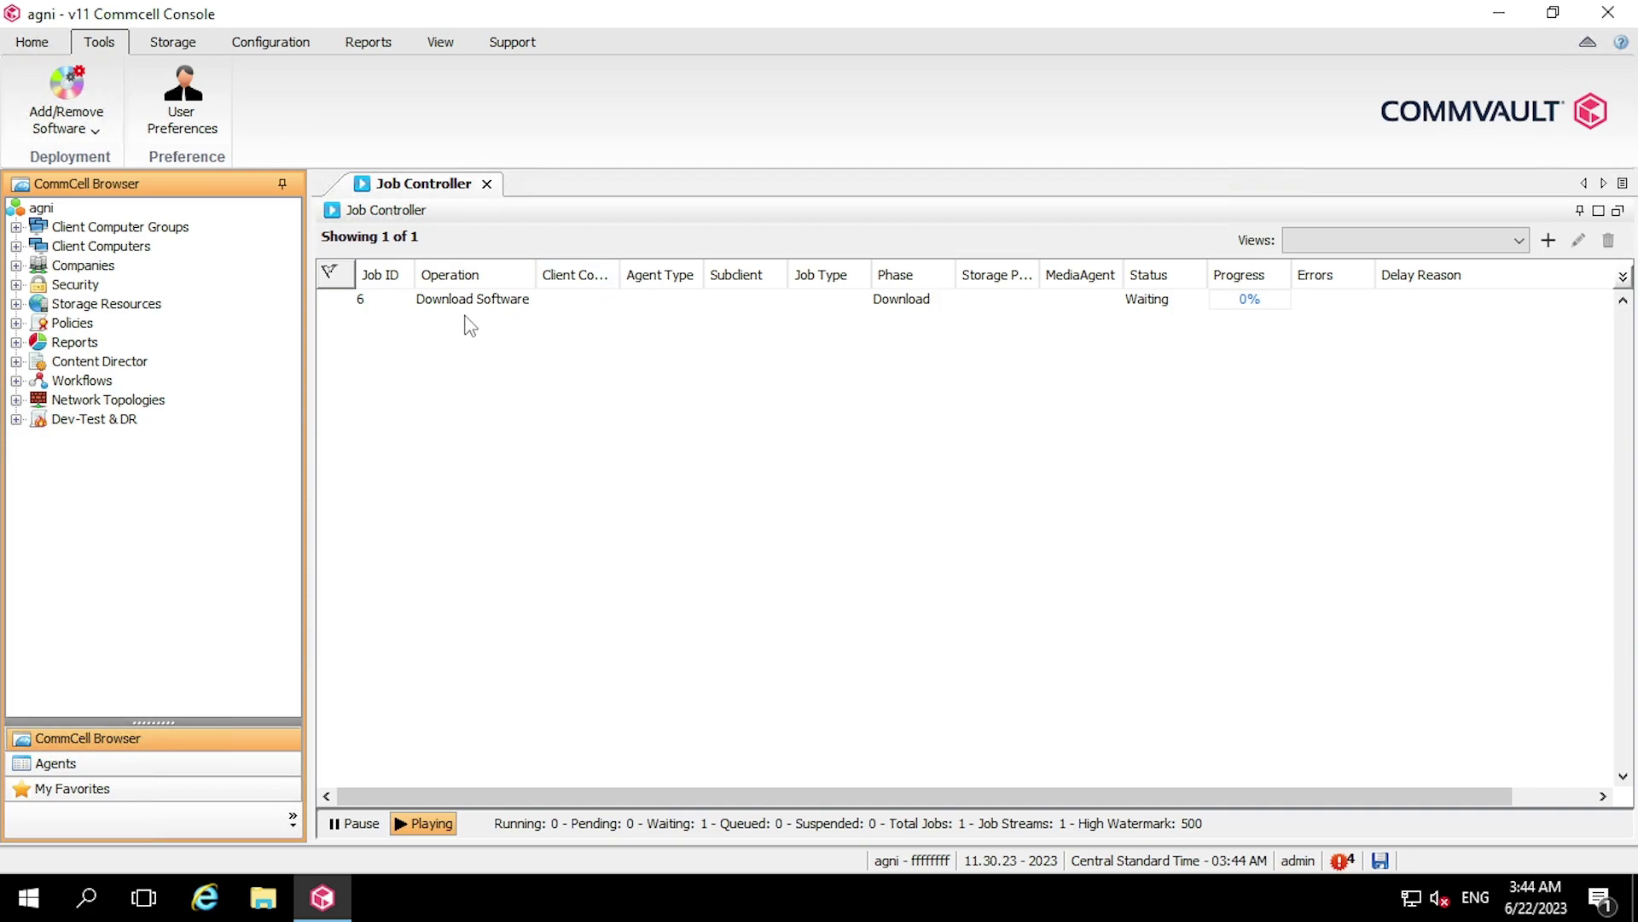
Watch download job 6's progress details until it completes, then close them
double_click(566, 306)
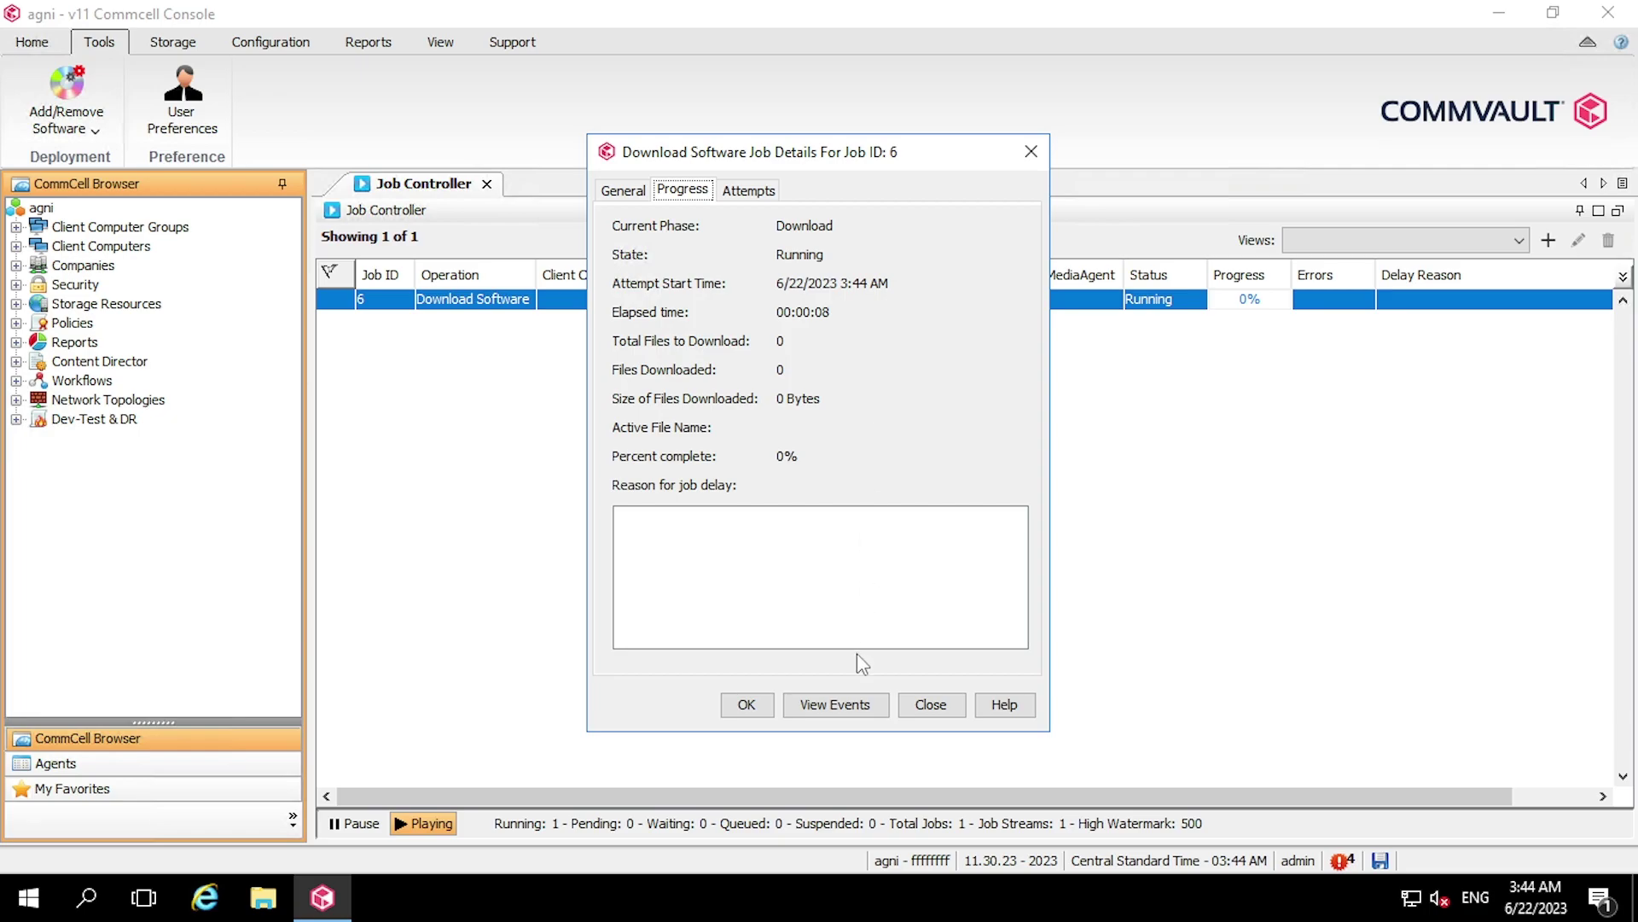
left_click(930, 705)
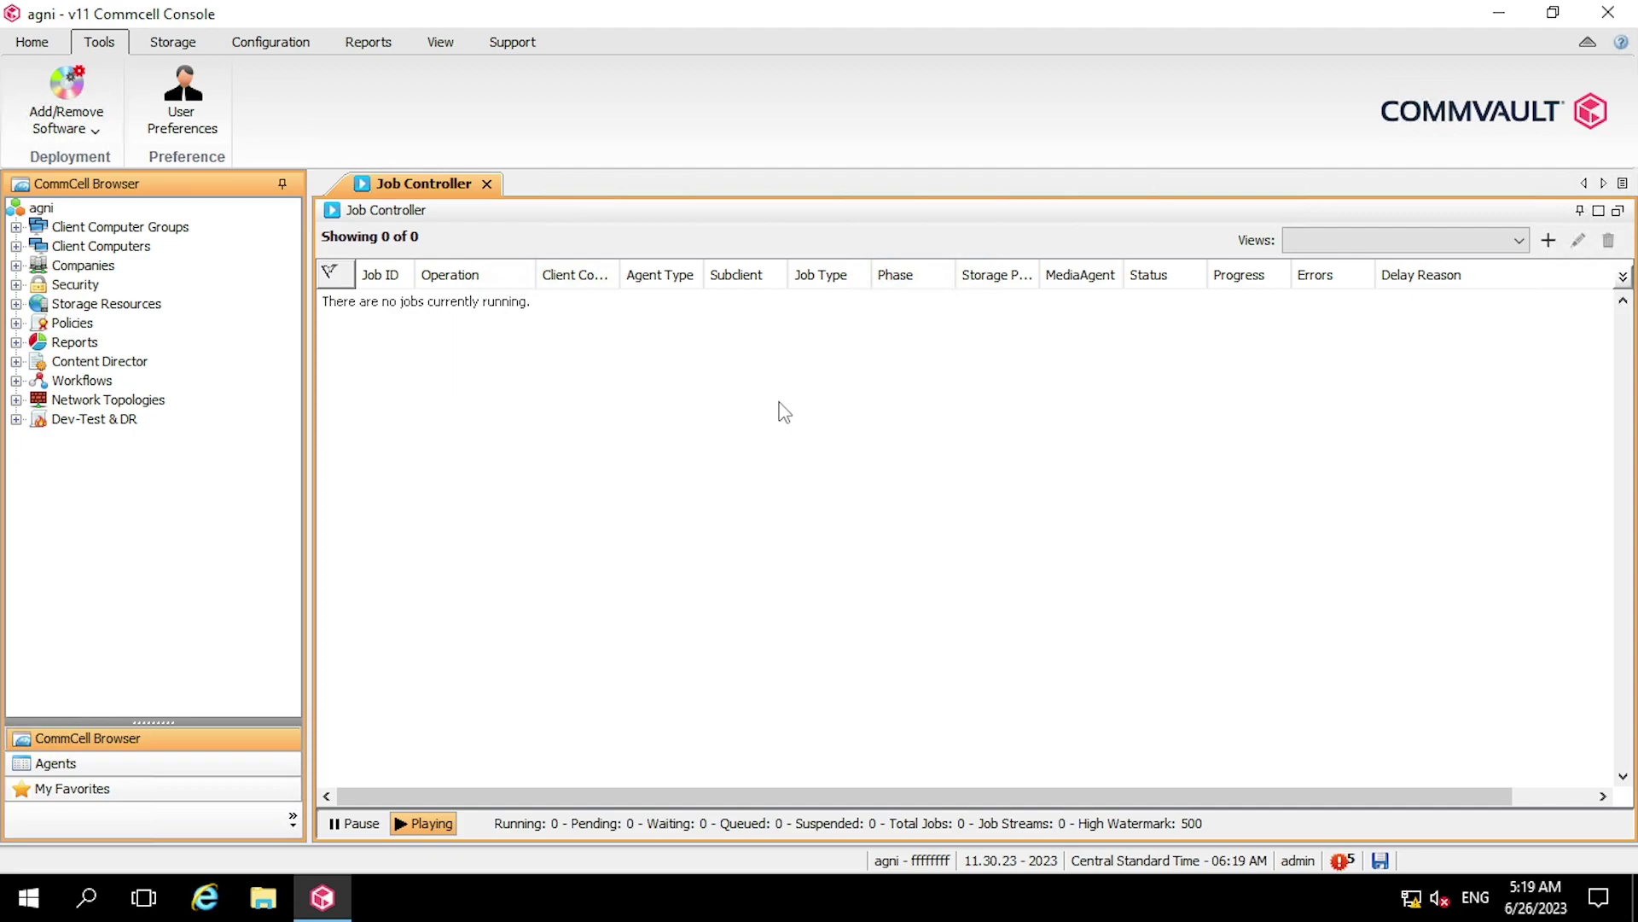
Set up Upgrade Software for client agni with Reboot if required and submit the options
left_click(90, 132)
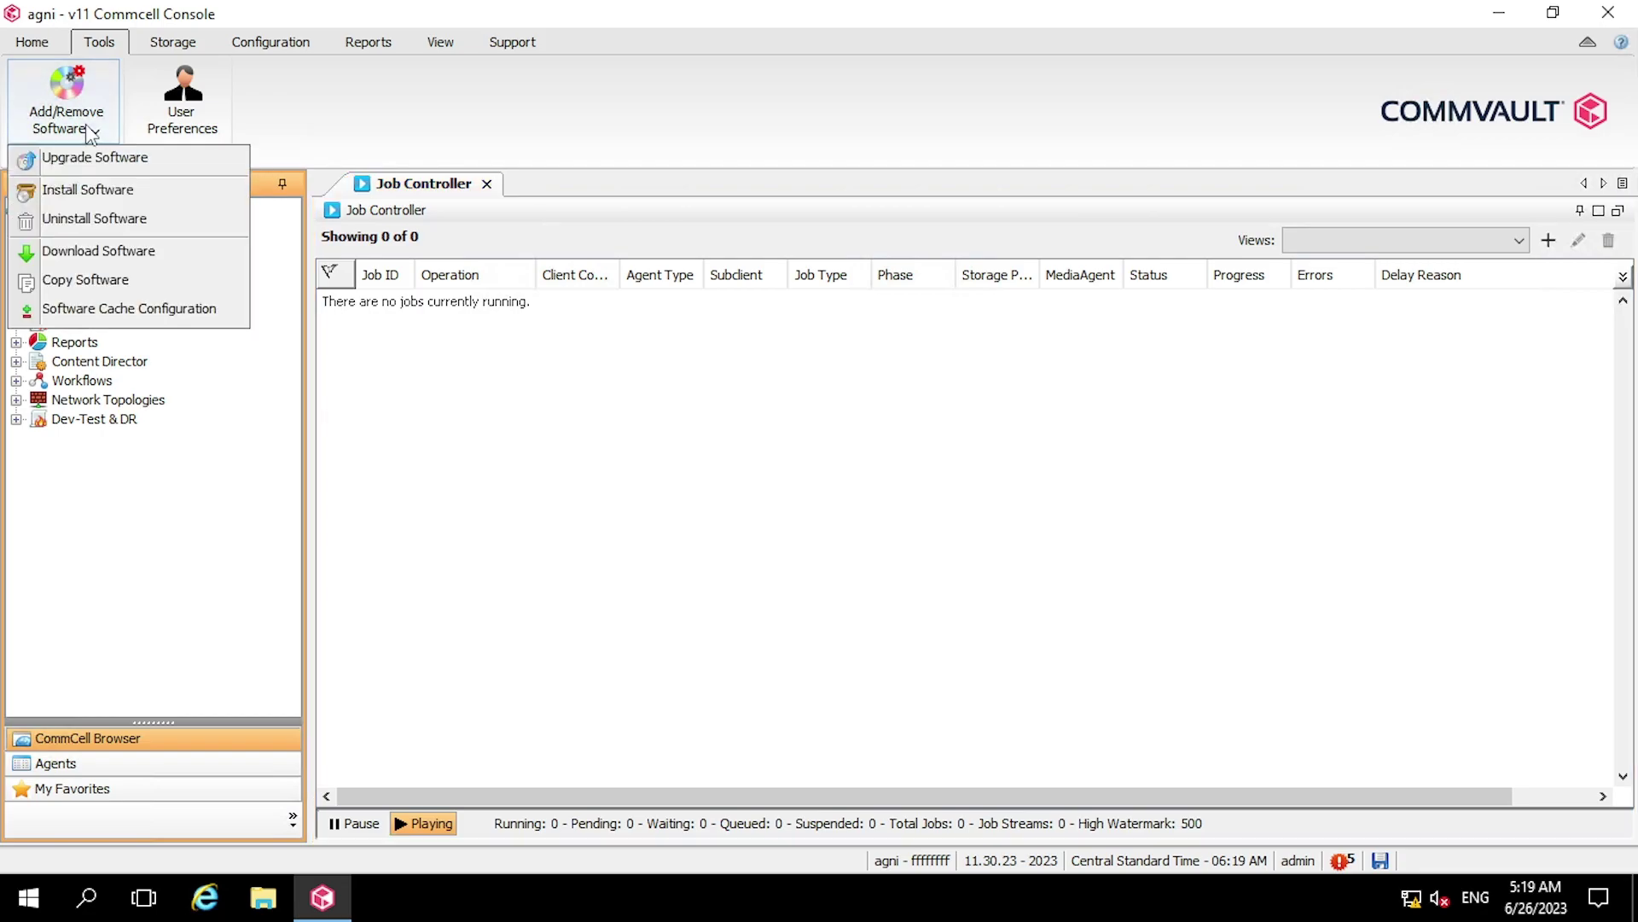
left_click(191, 159)
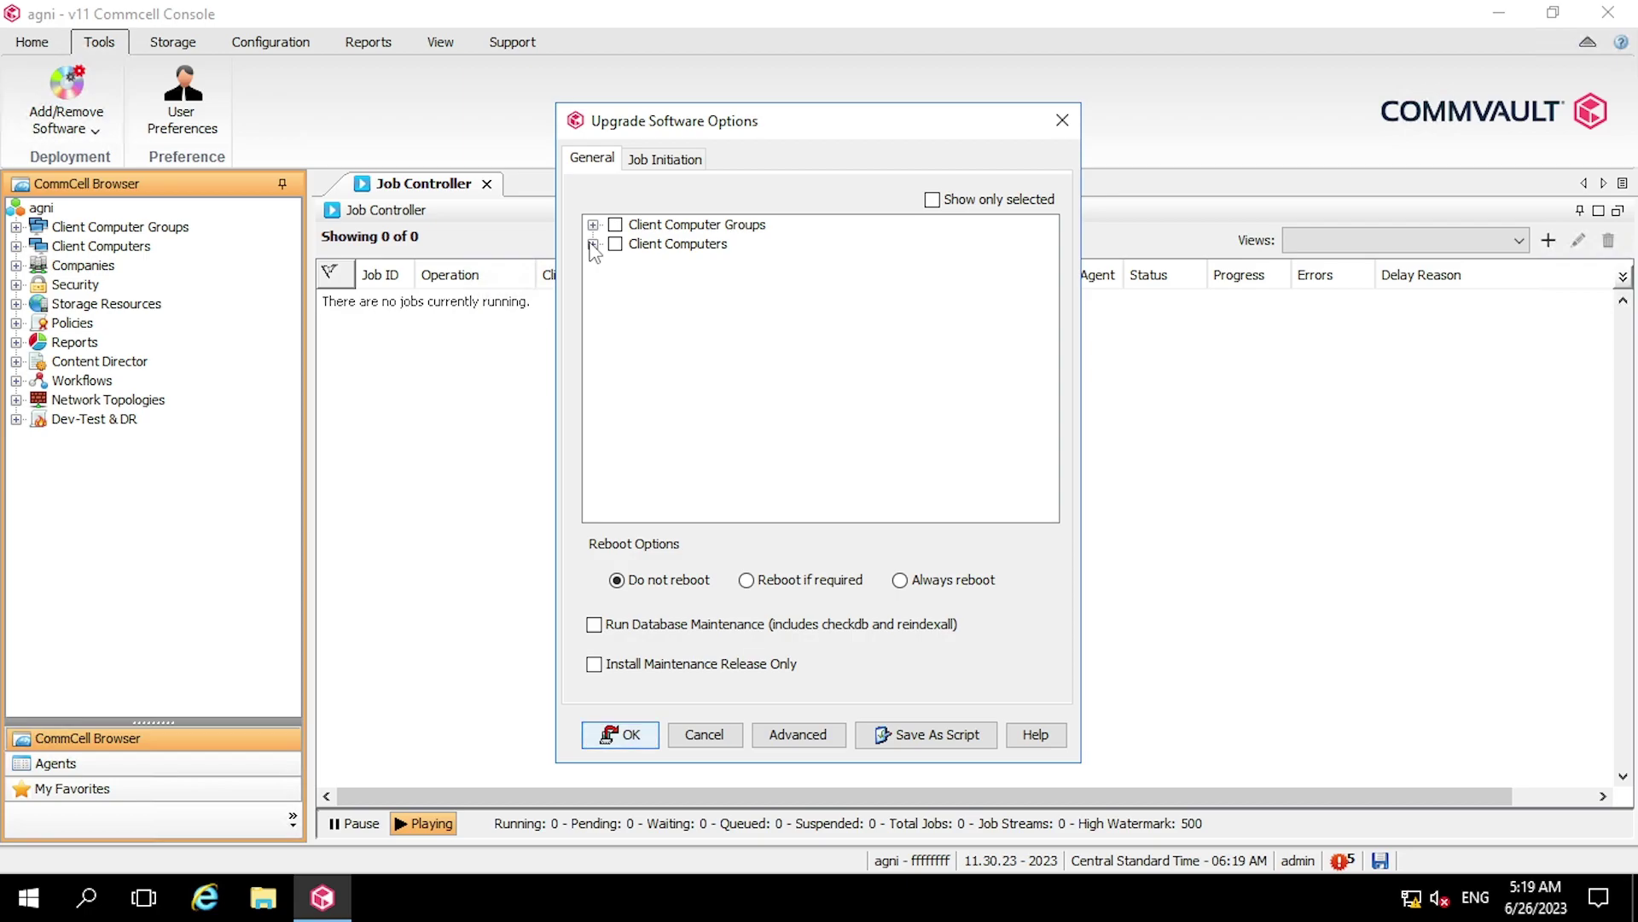
left_click(593, 245)
left_click(615, 245)
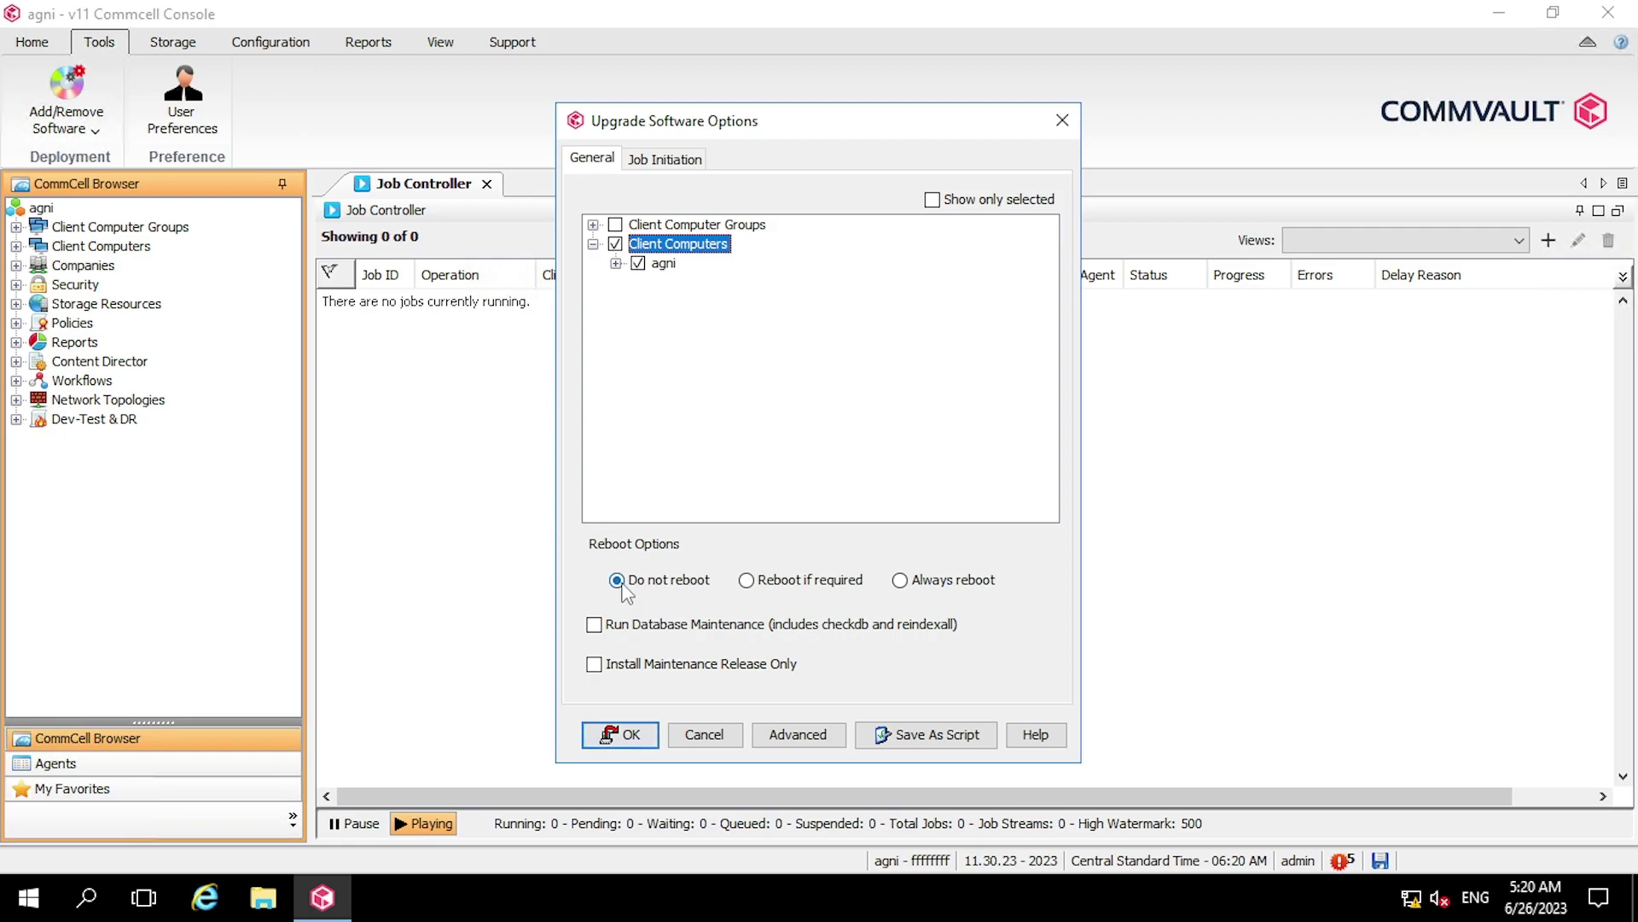
left_click(762, 587)
left_click(610, 735)
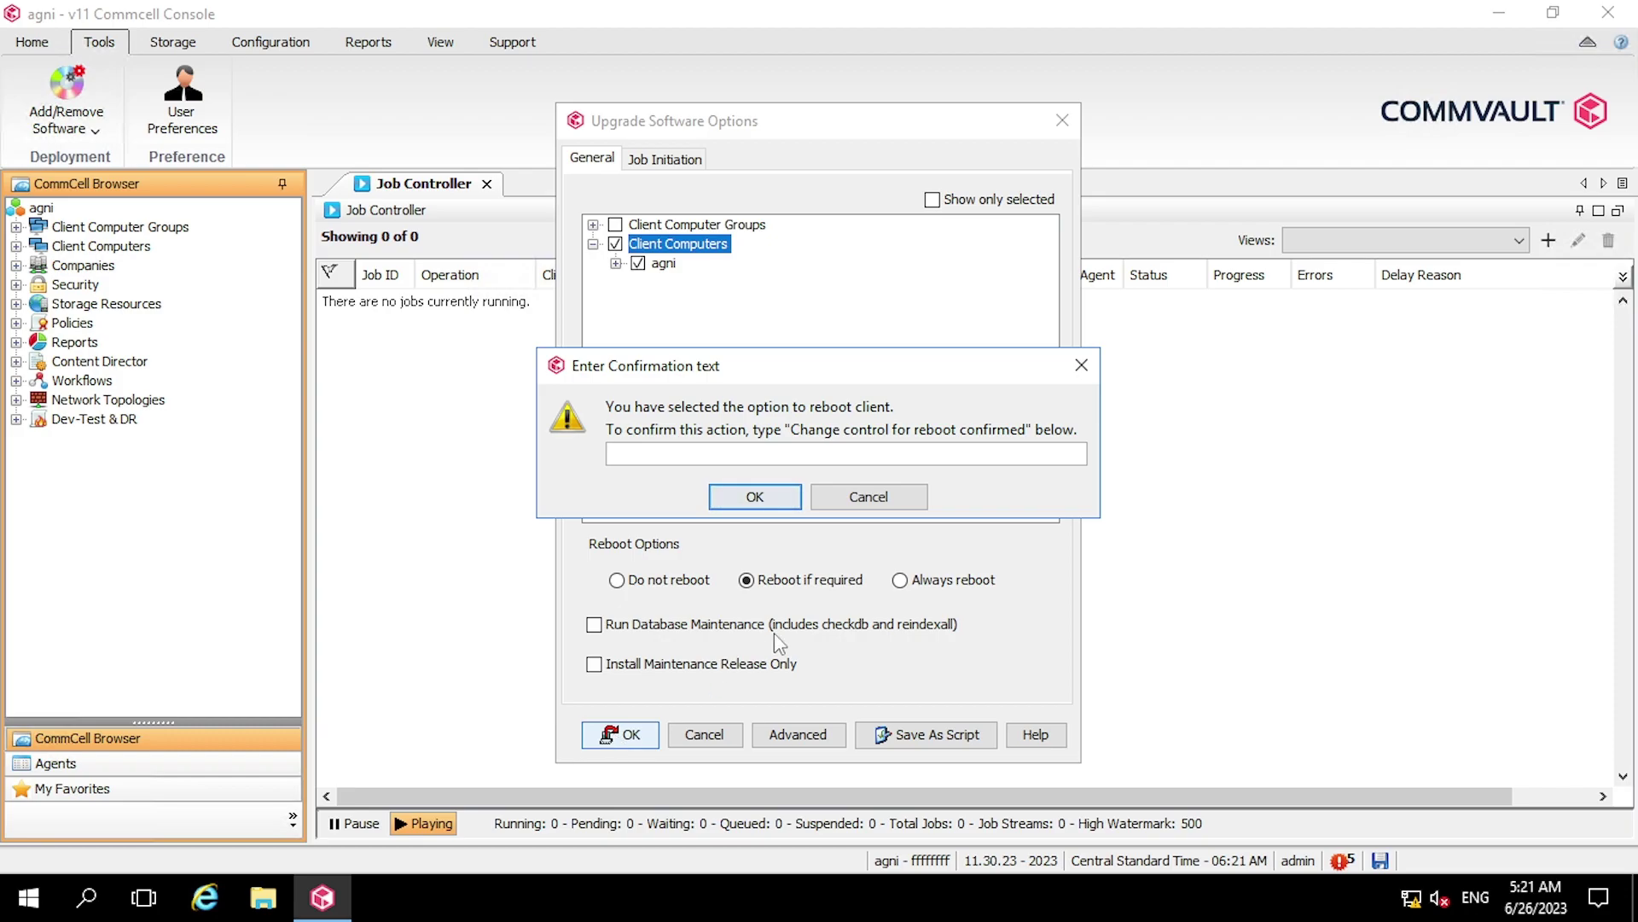
Enter the confirmation phrase 'change control for reboot cofnfirmed' and confirm to launch upgrade job 7
type("change control for r")
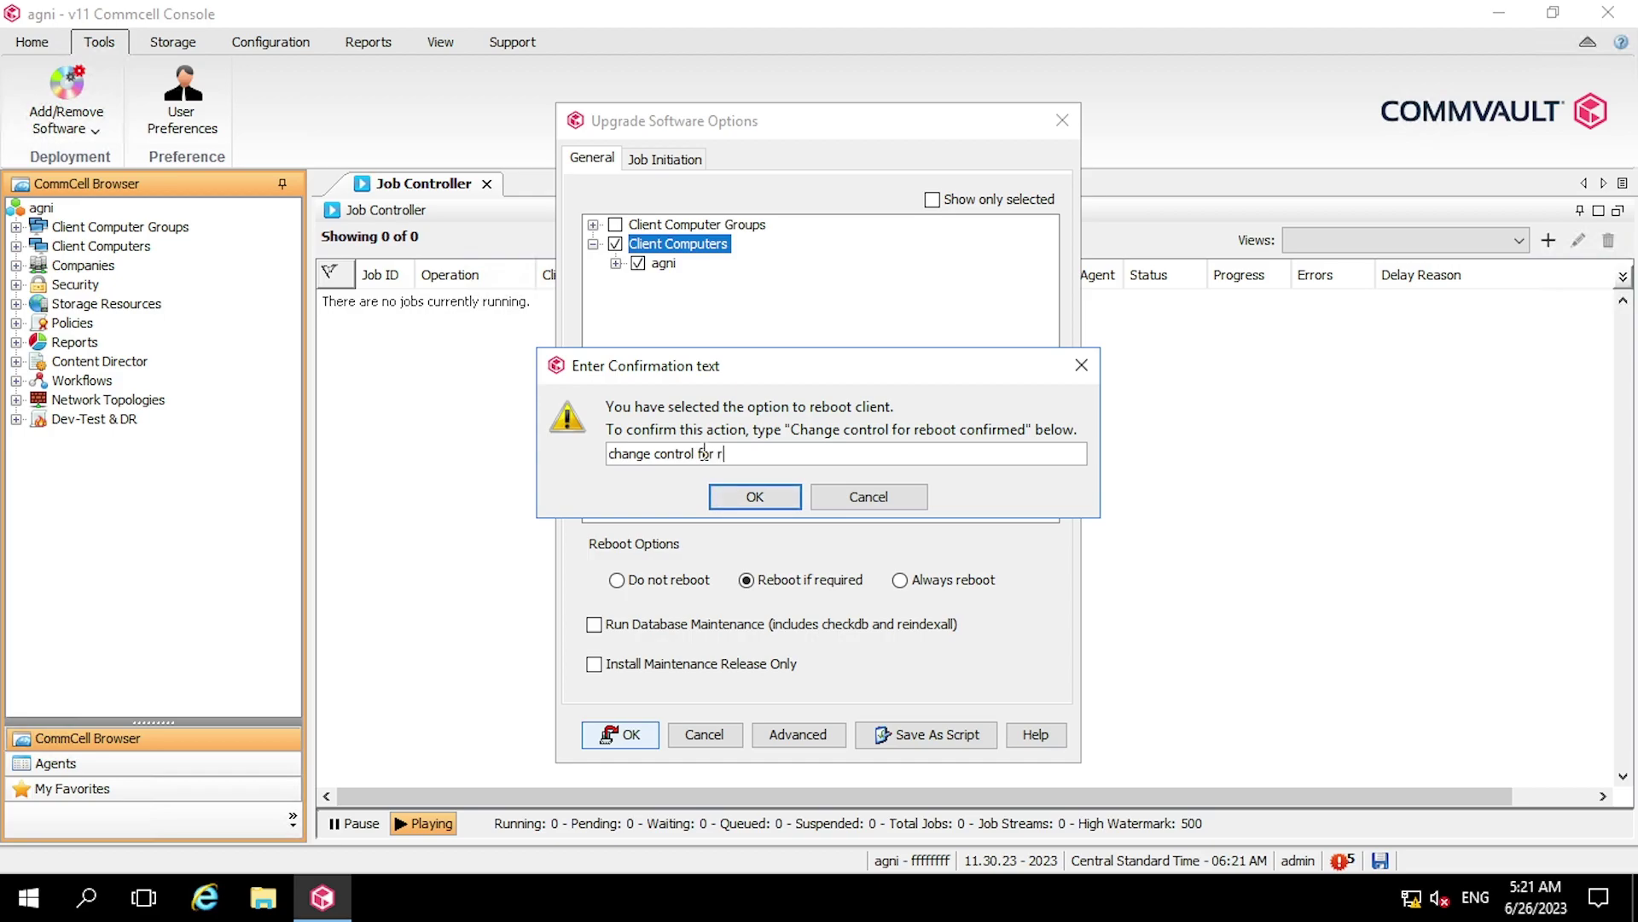
type("eboot confnf")
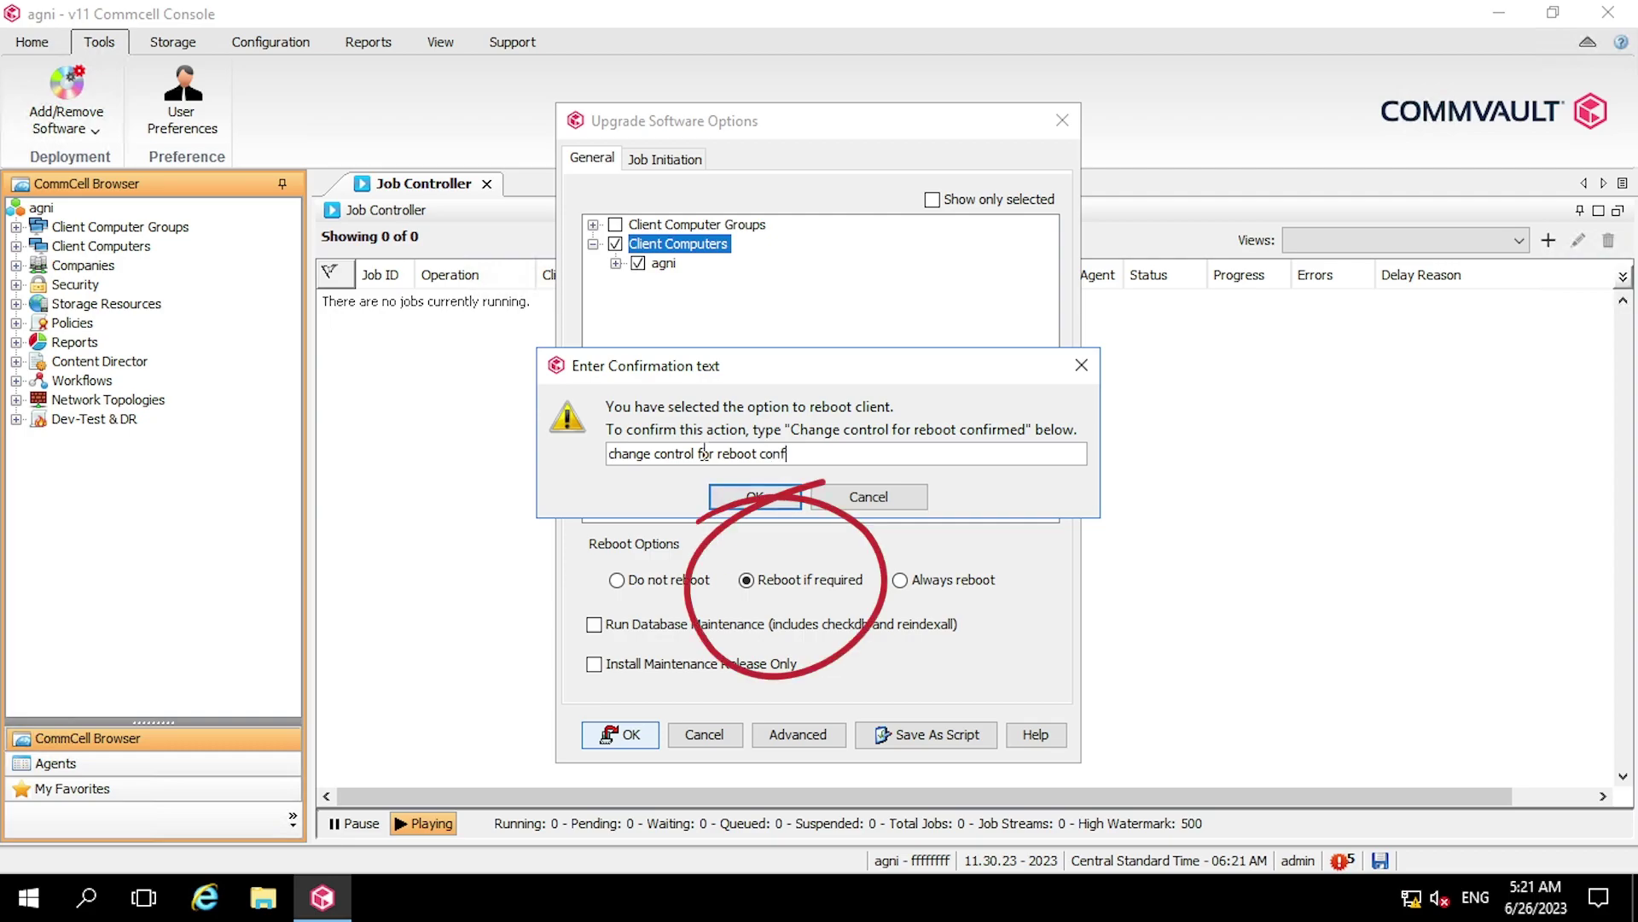
type("irmed")
left_click(754, 502)
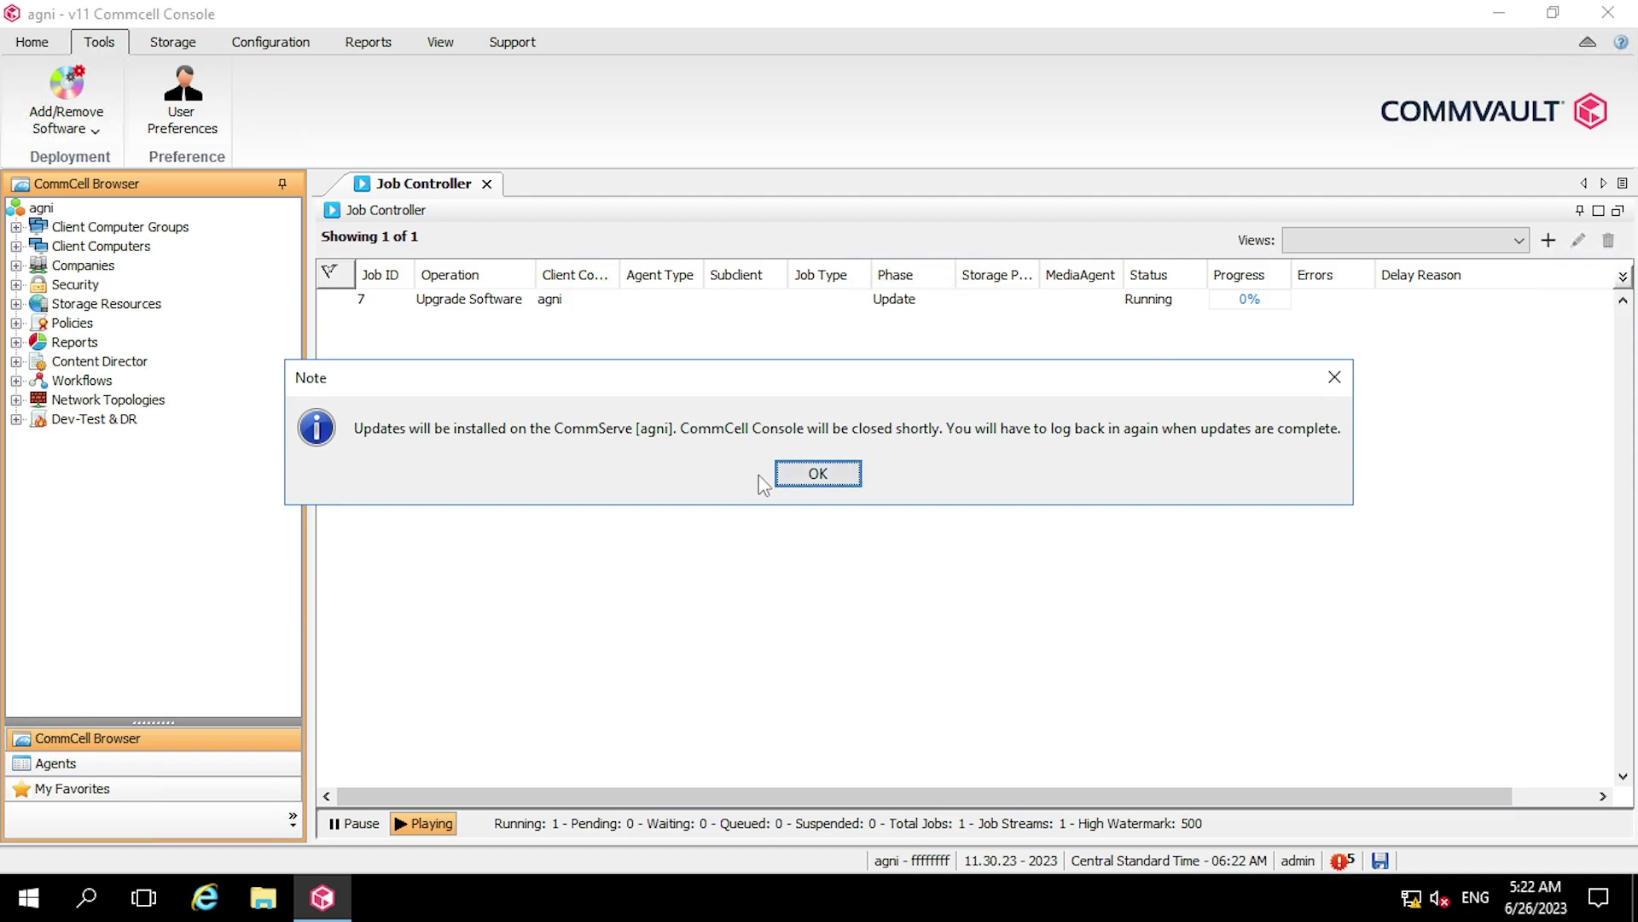
Dismiss the note that the console will close while CommServe updates install
left_click(813, 474)
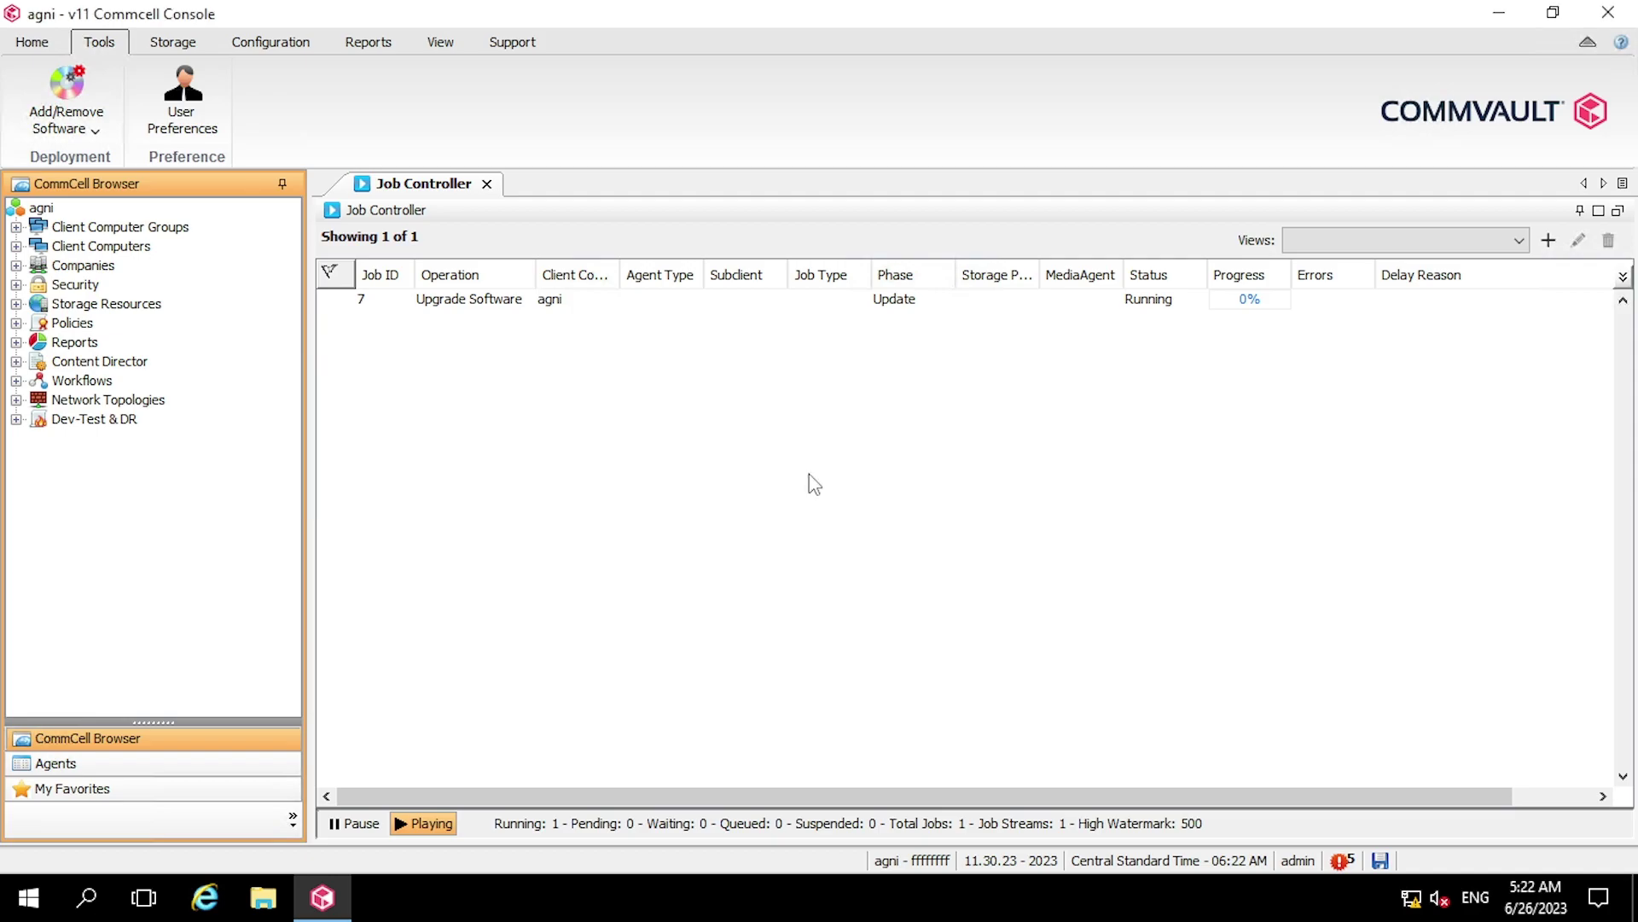
Read job 7's Client Status showing agni pending for low disk space, then launch File Explorer
double_click(909, 304)
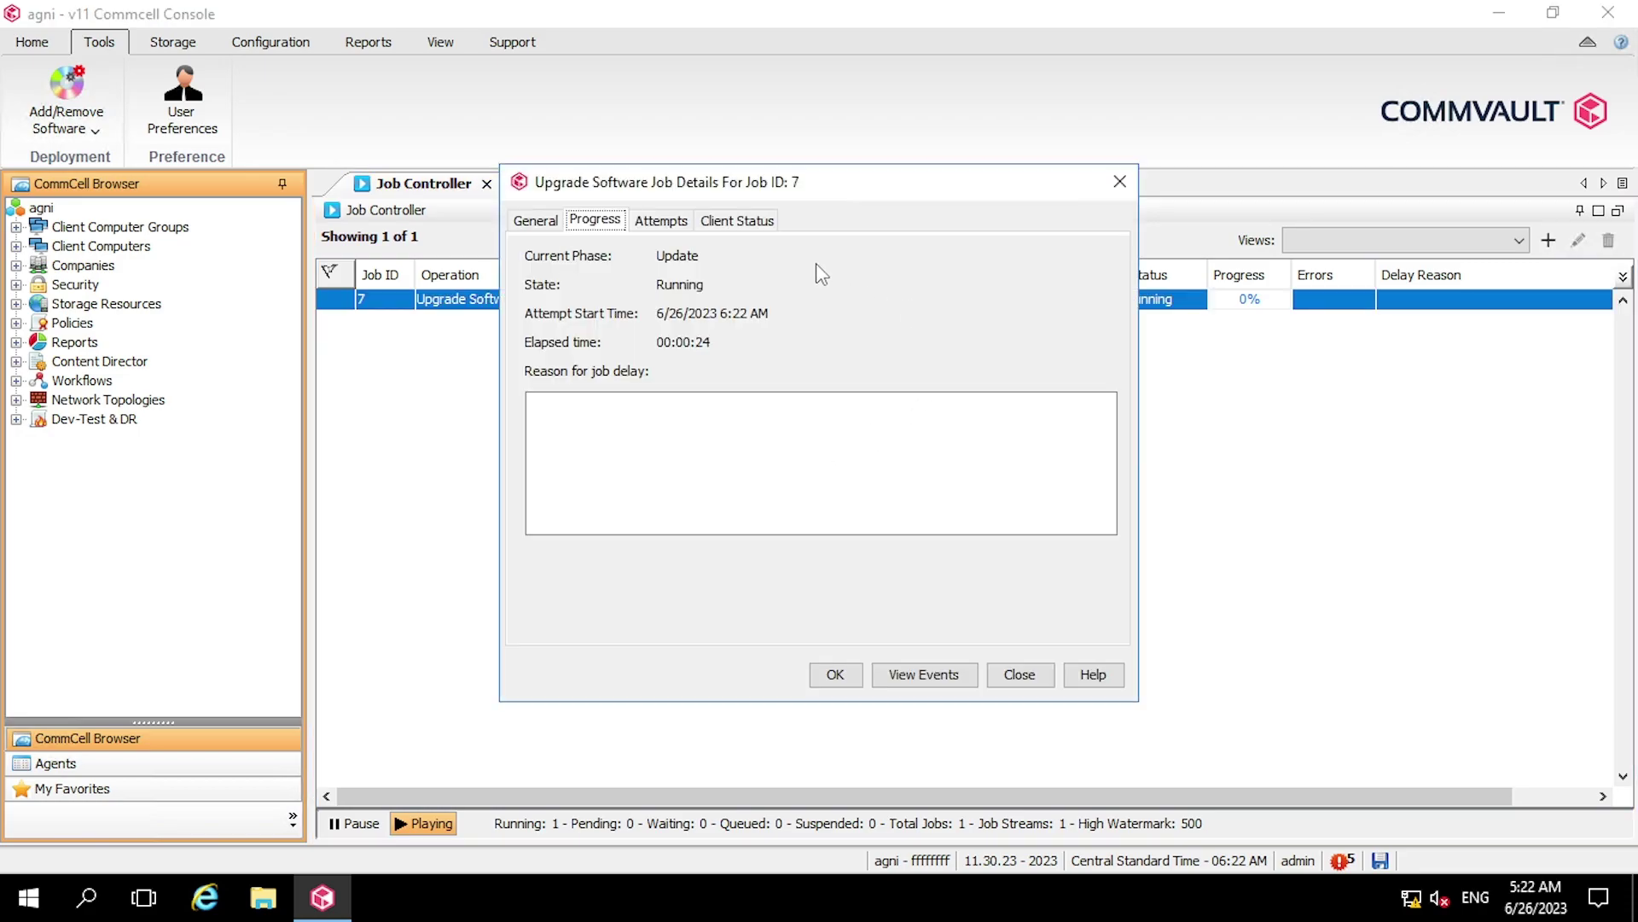
left_click(754, 224)
left_click_drag(732, 378, 966, 389)
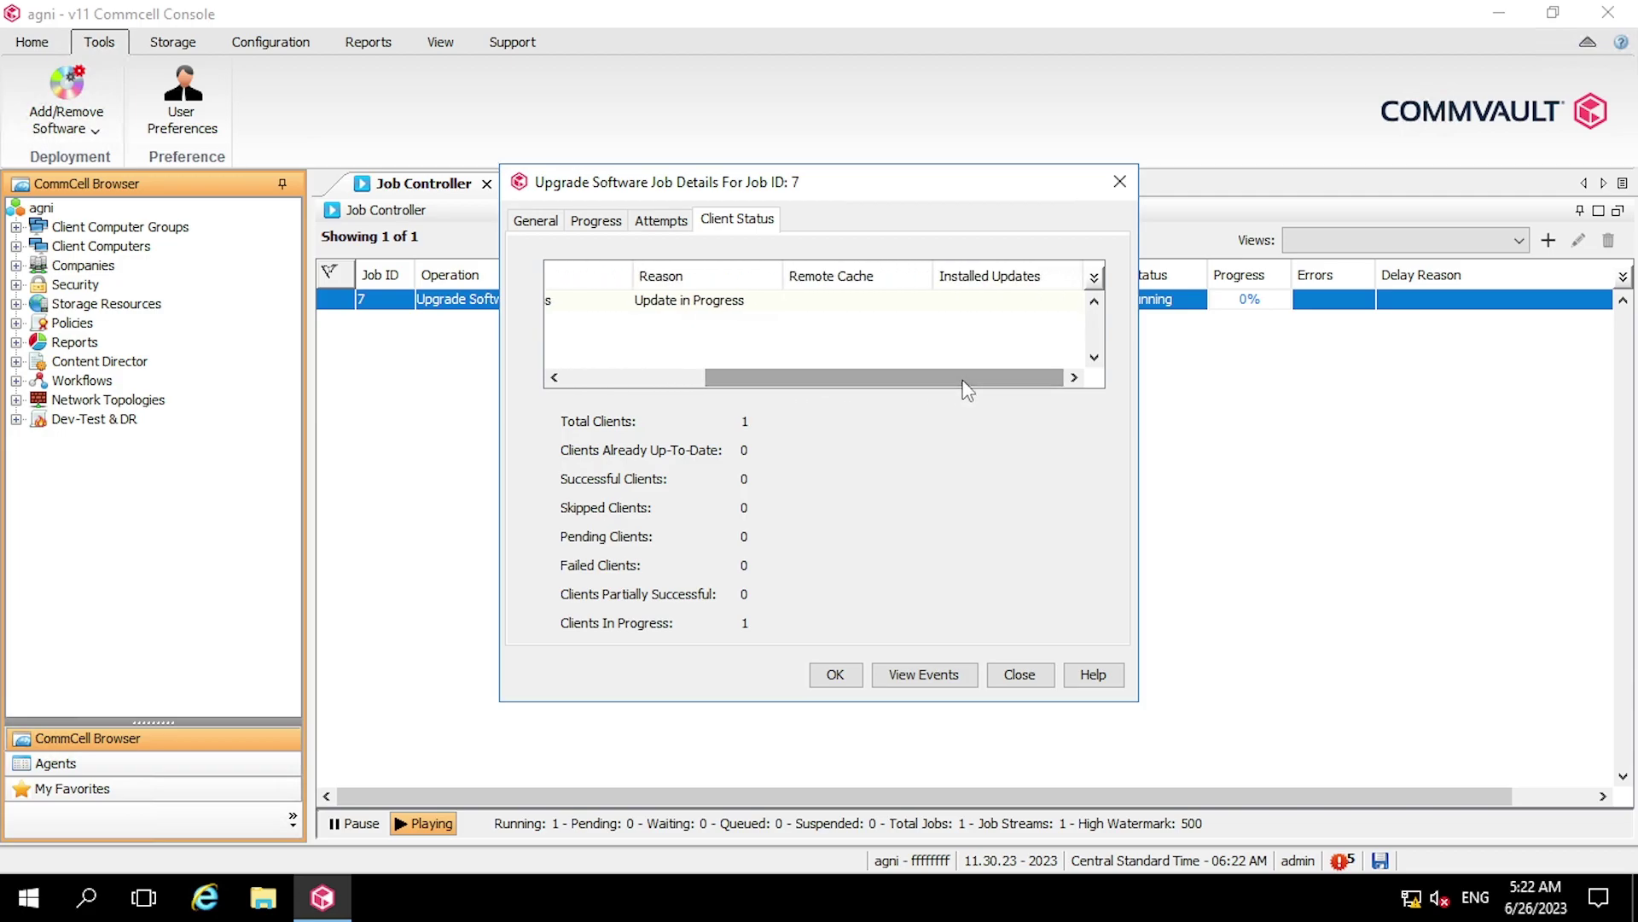
left_click_drag(962, 381, 729, 372)
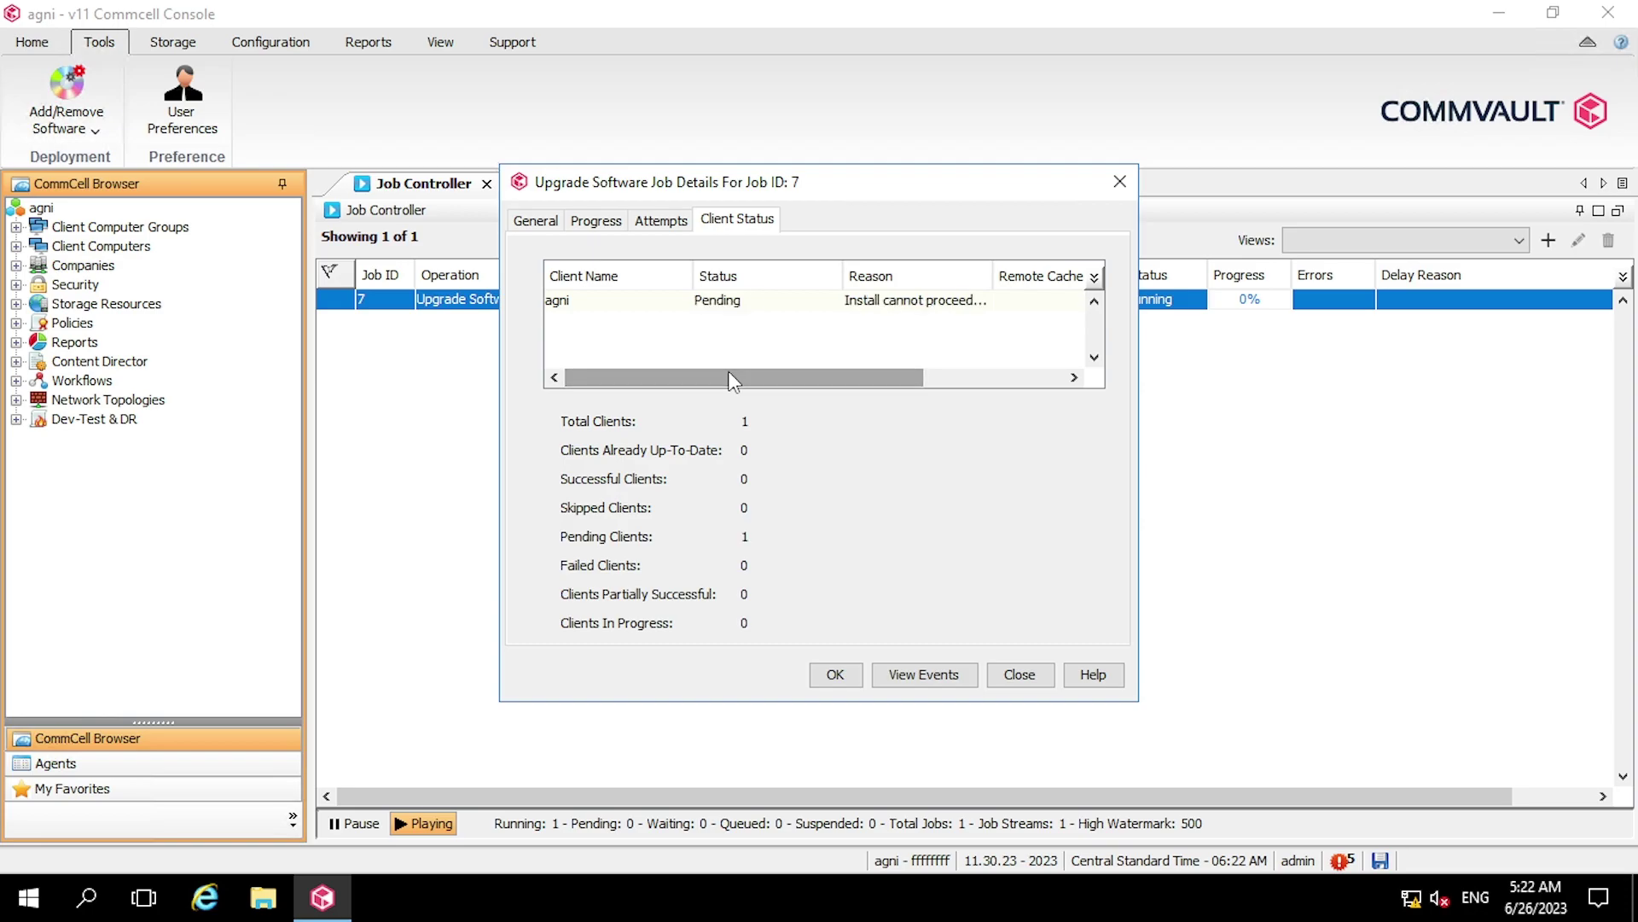
double_click(908, 309)
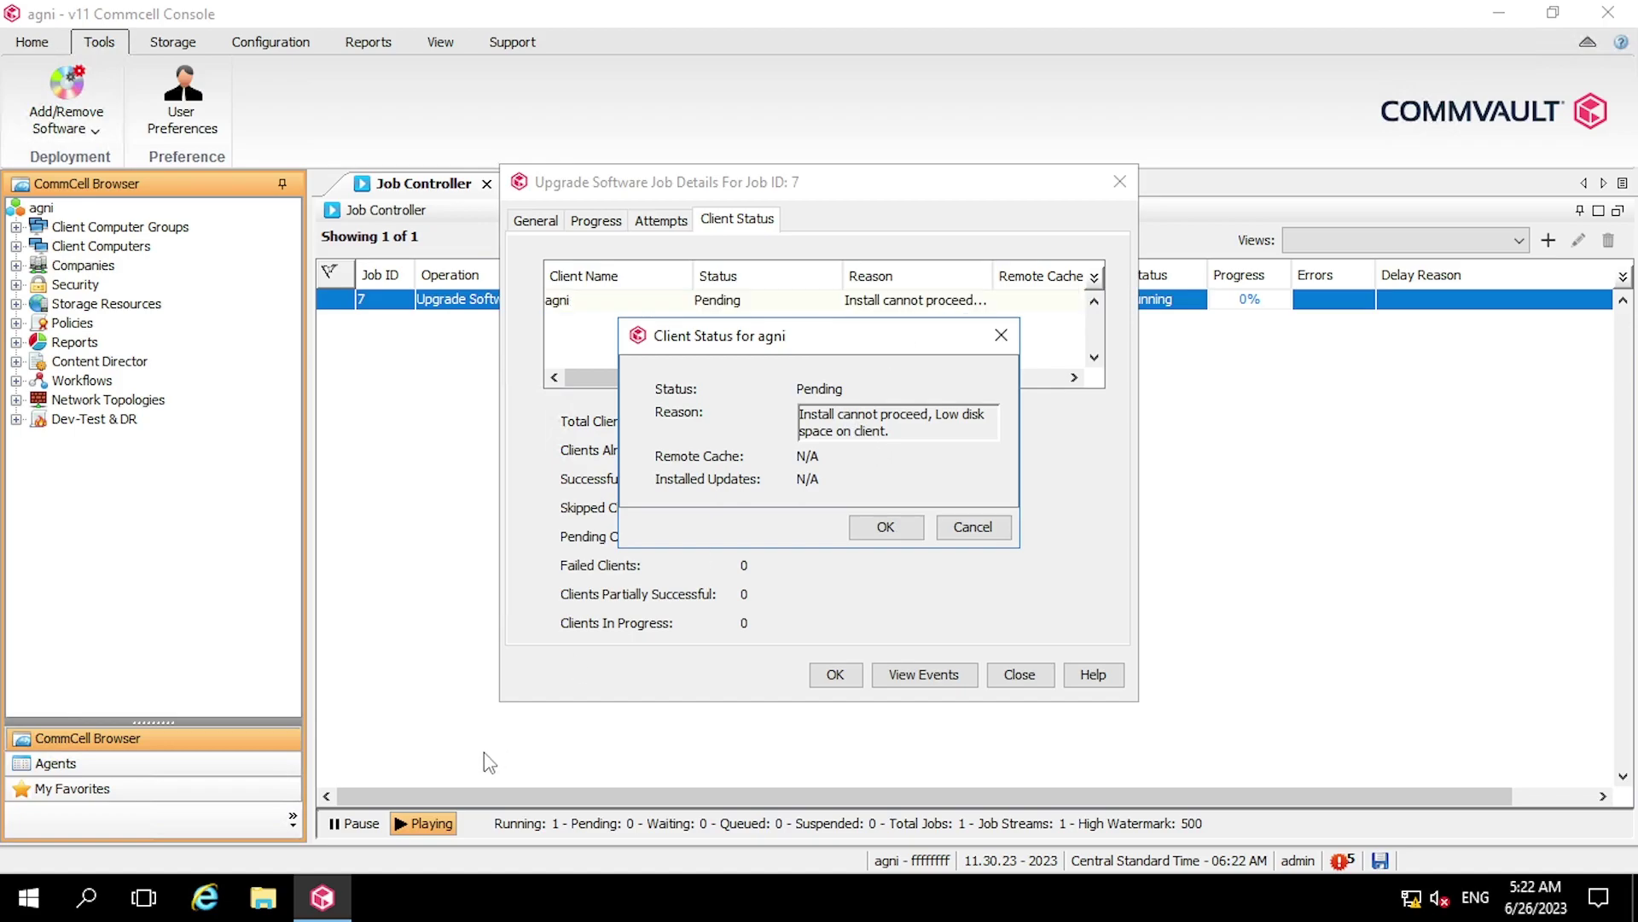
left_click(263, 897)
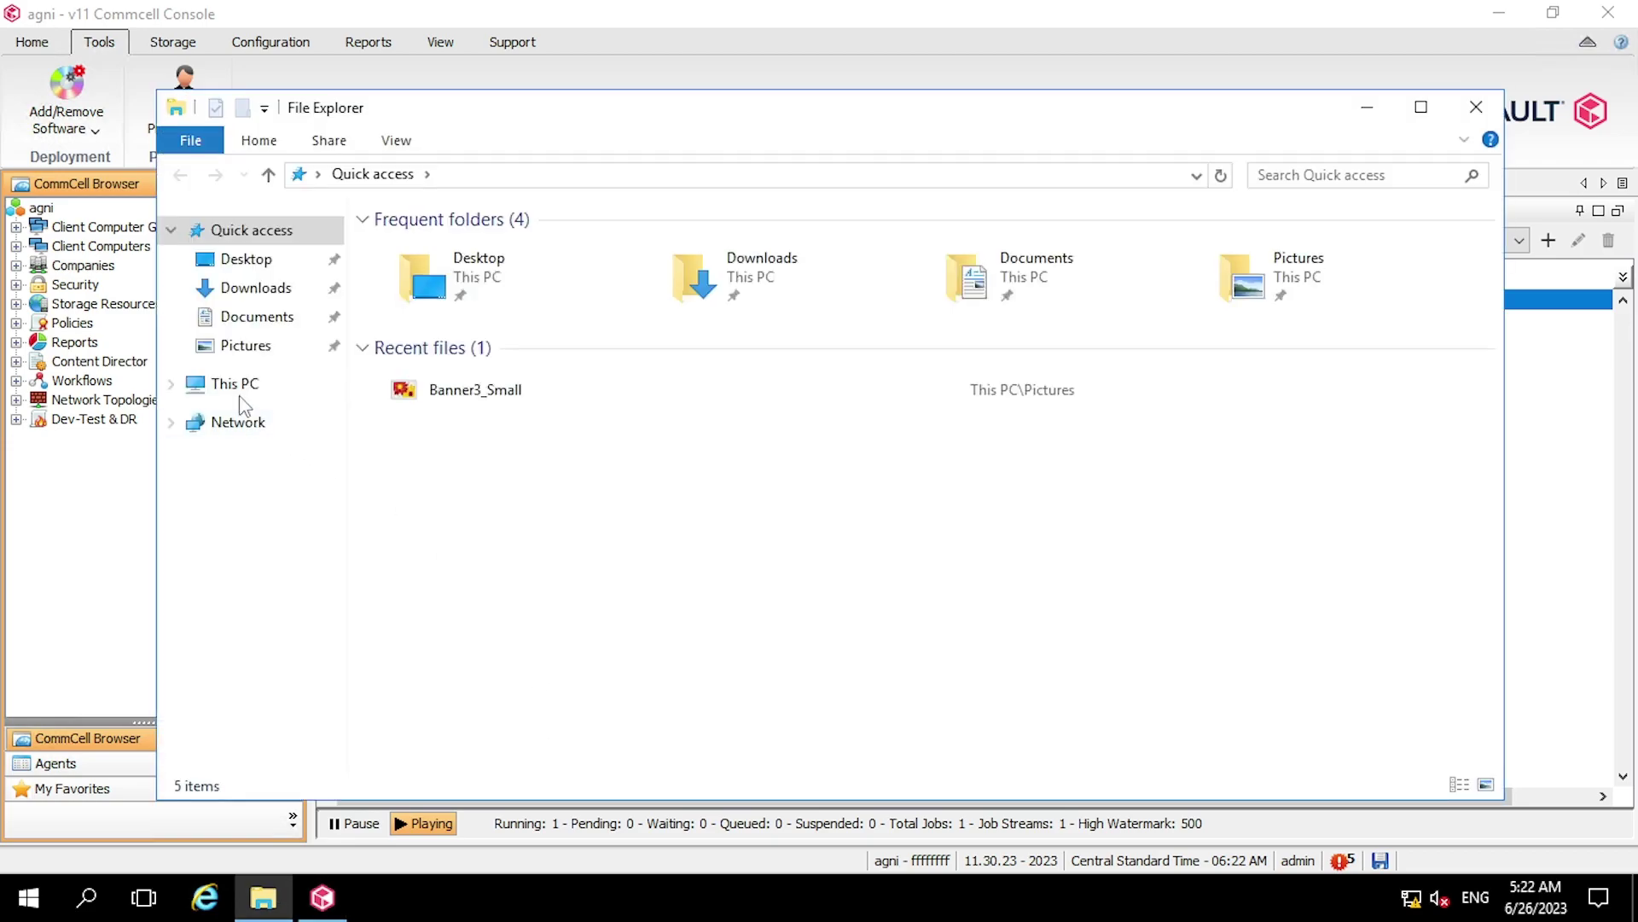
Confirm Local Disk (C:) has only 3.88 GB free of 39.5 GB, browse its folders, then exit Explorer
left_click(229, 386)
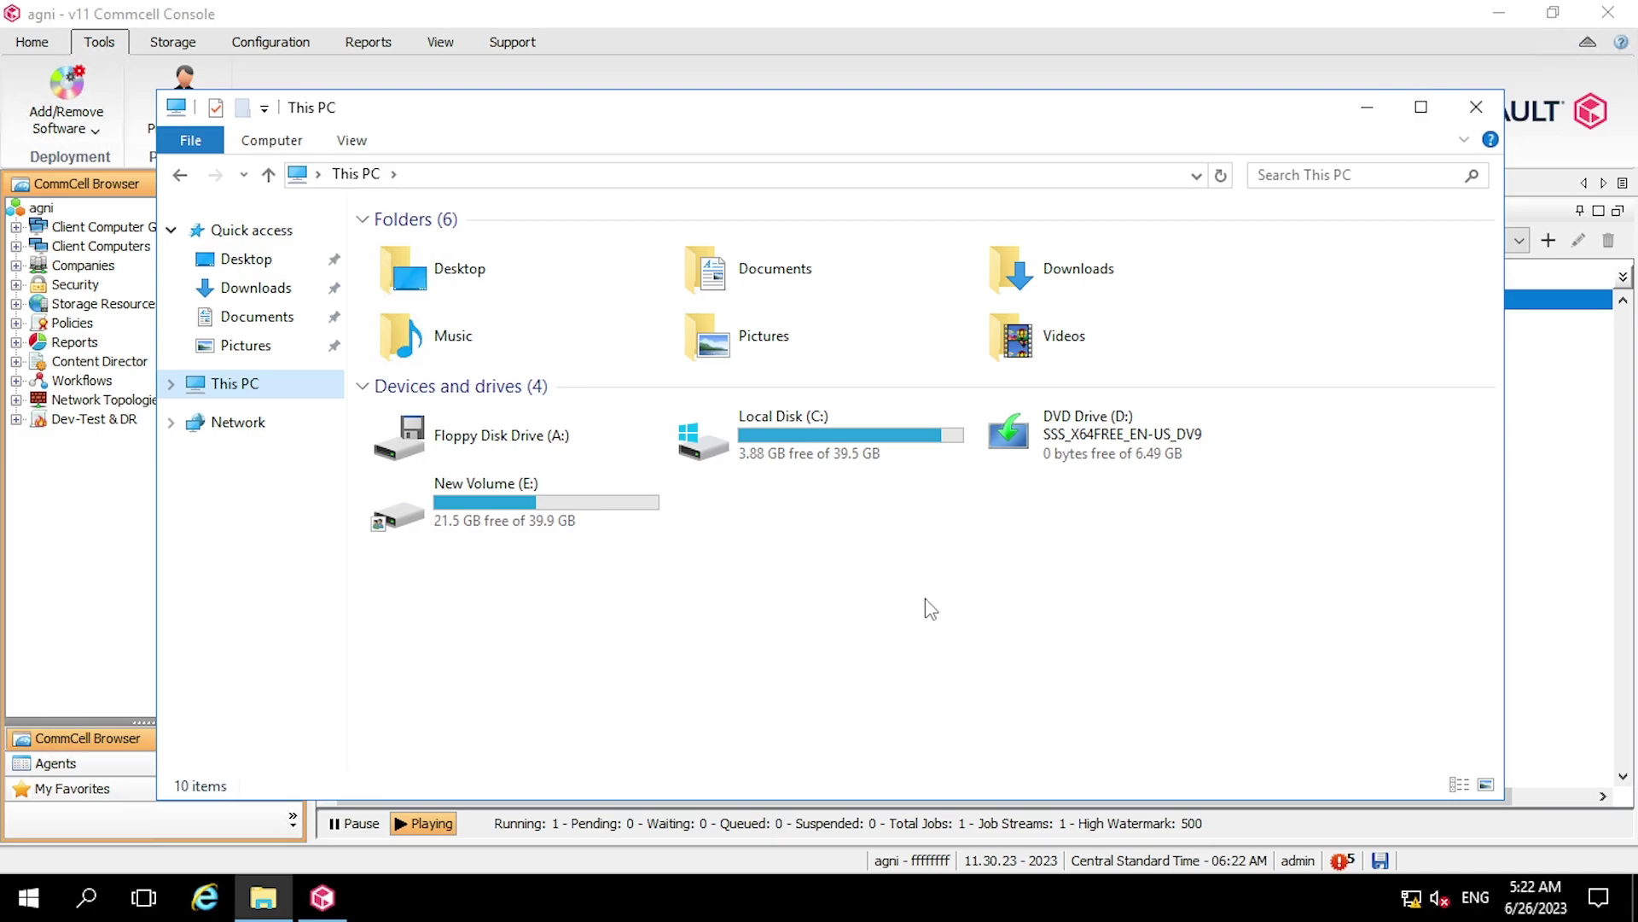
double_click(870, 458)
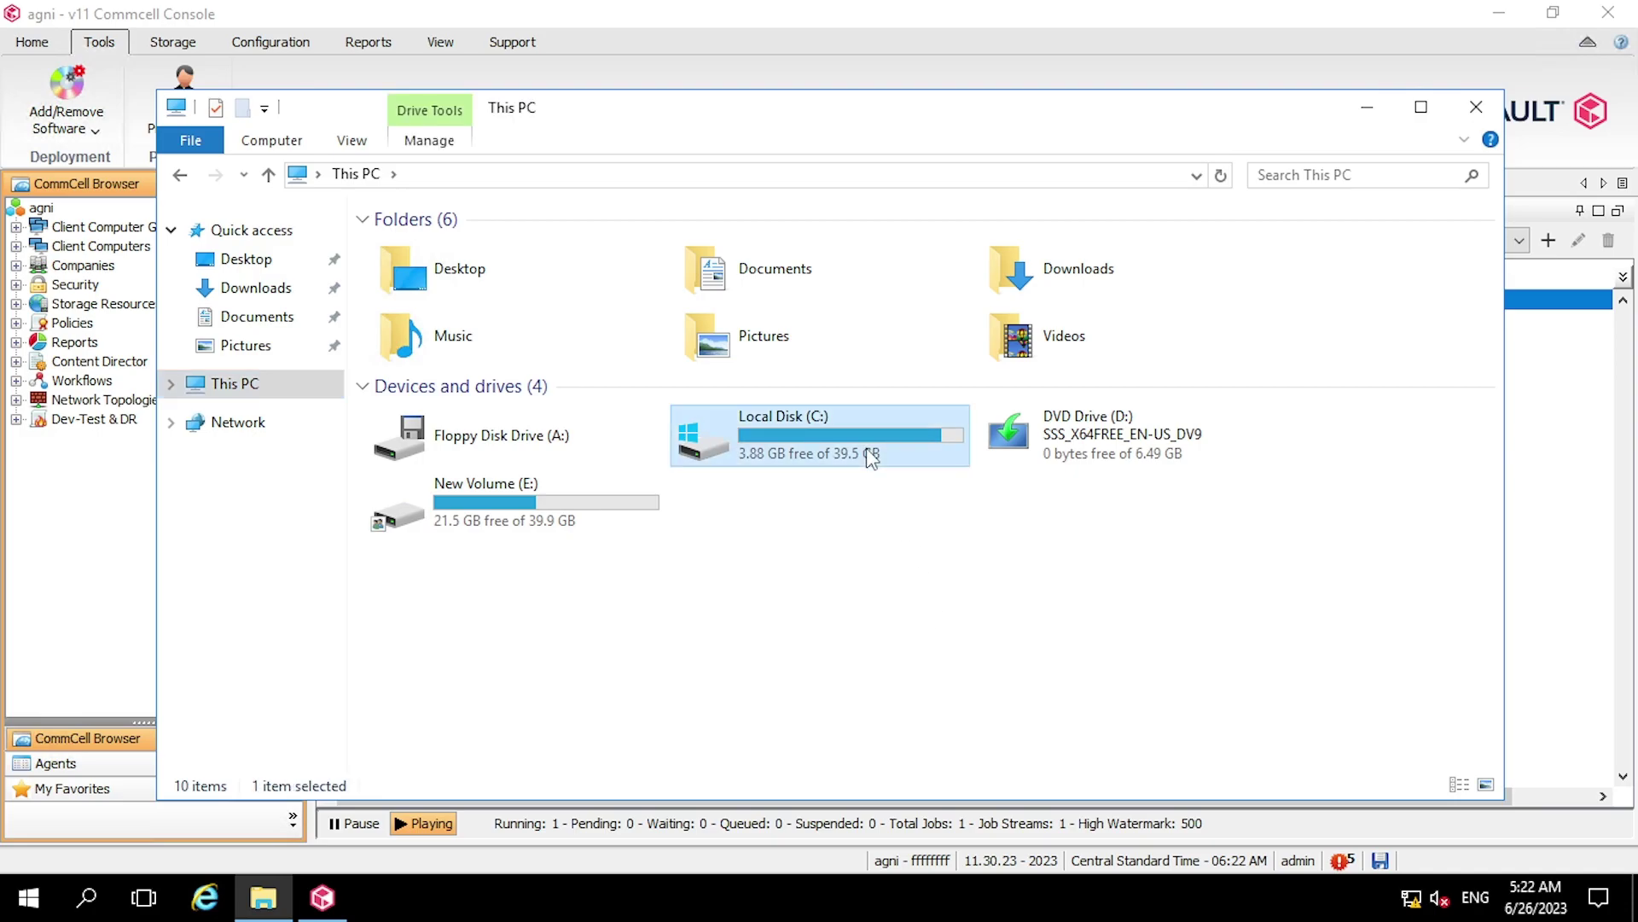
key("Down")
key("Down")
key("Down")
key("Down")
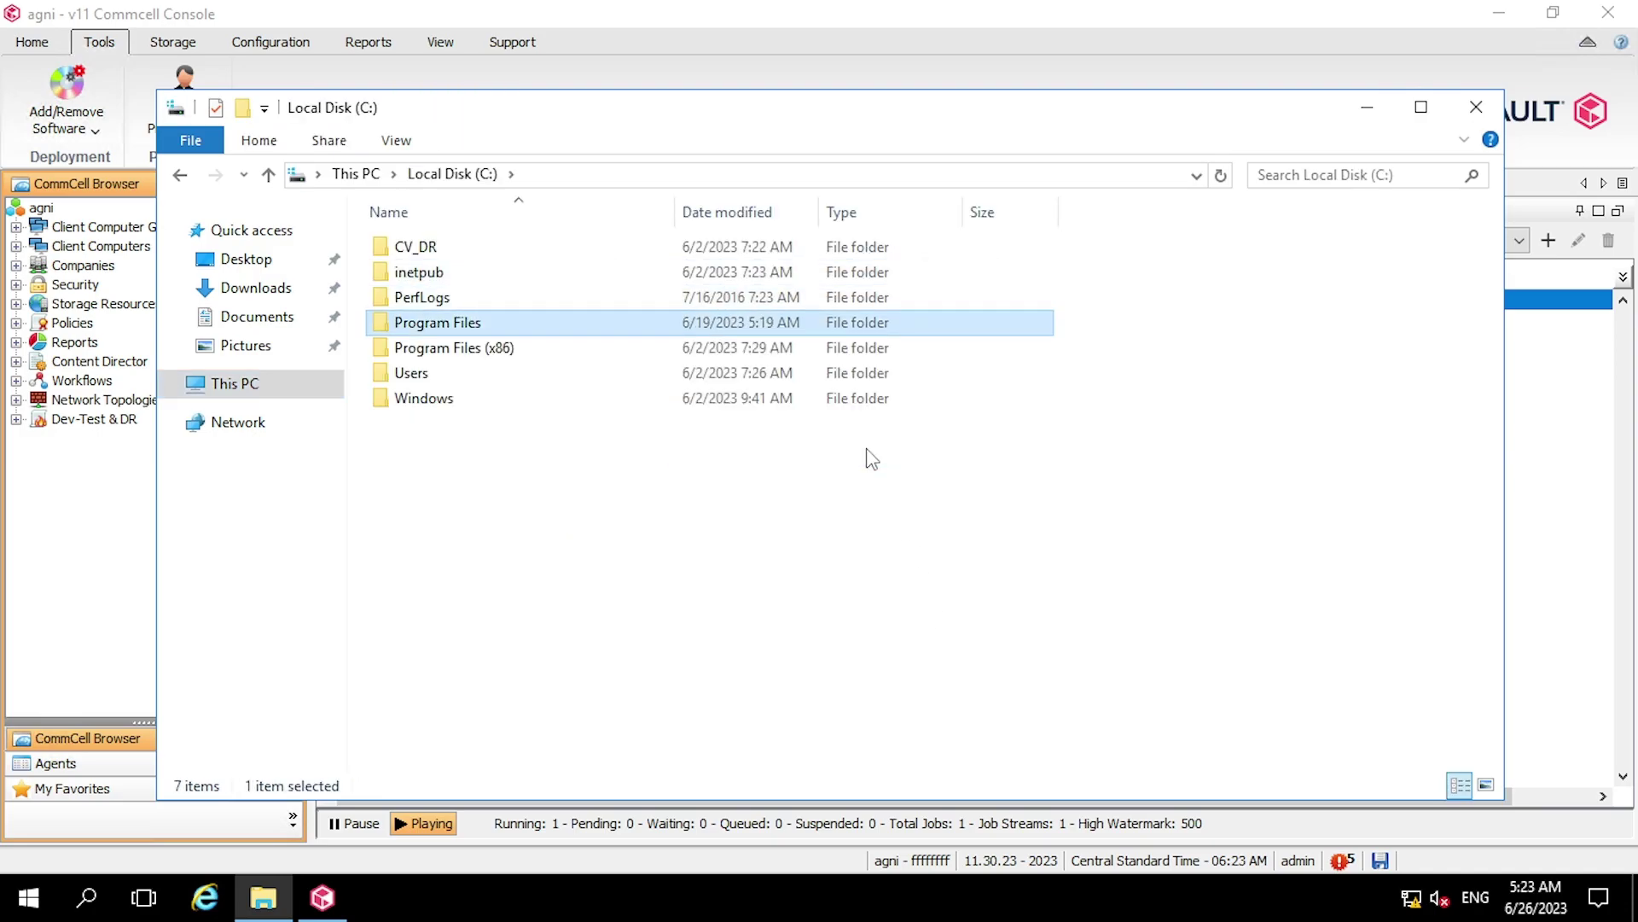
key("BackSpace")
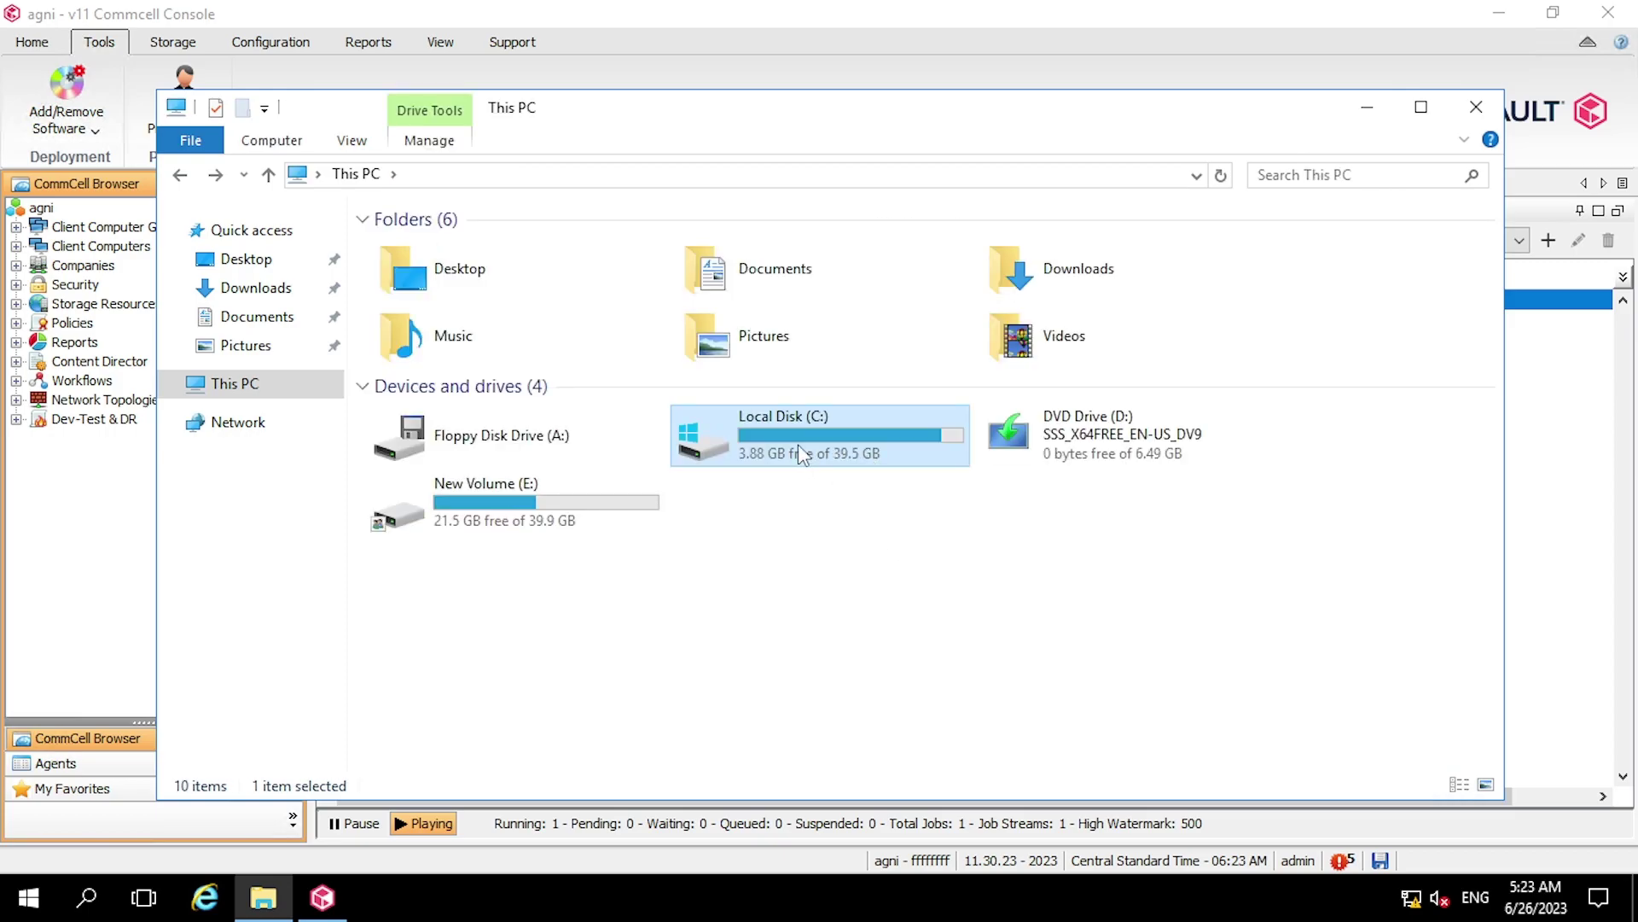
left_click(1476, 107)
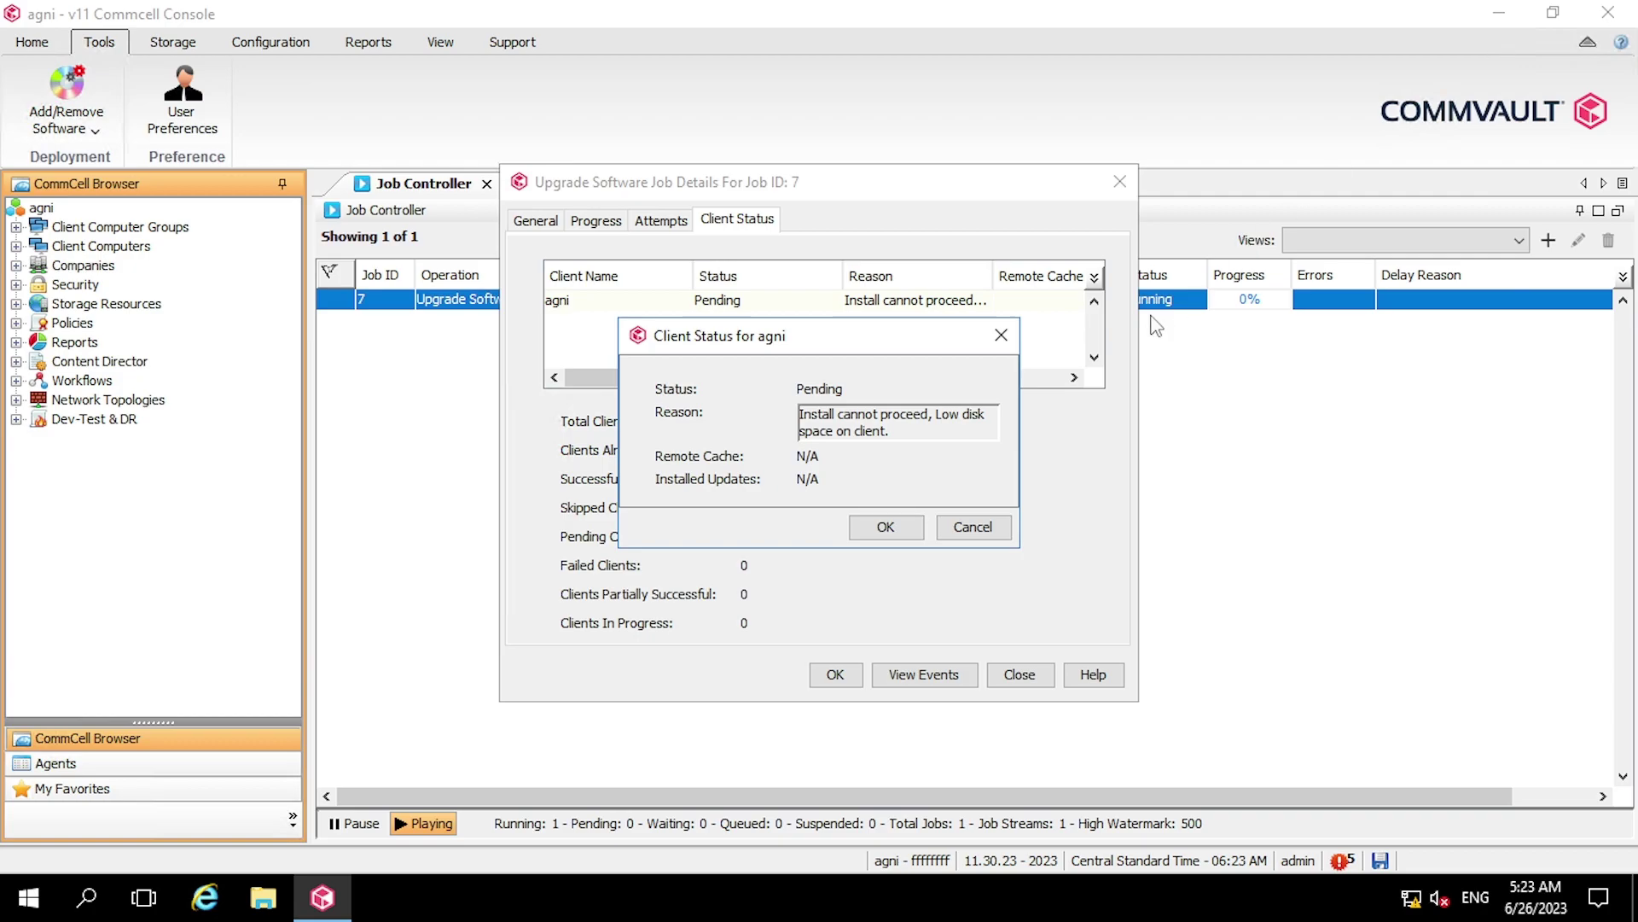
Dismiss both job detail dialogs and resume pending upgrade job 7 from its context menu
left_click(885, 526)
left_click(835, 674)
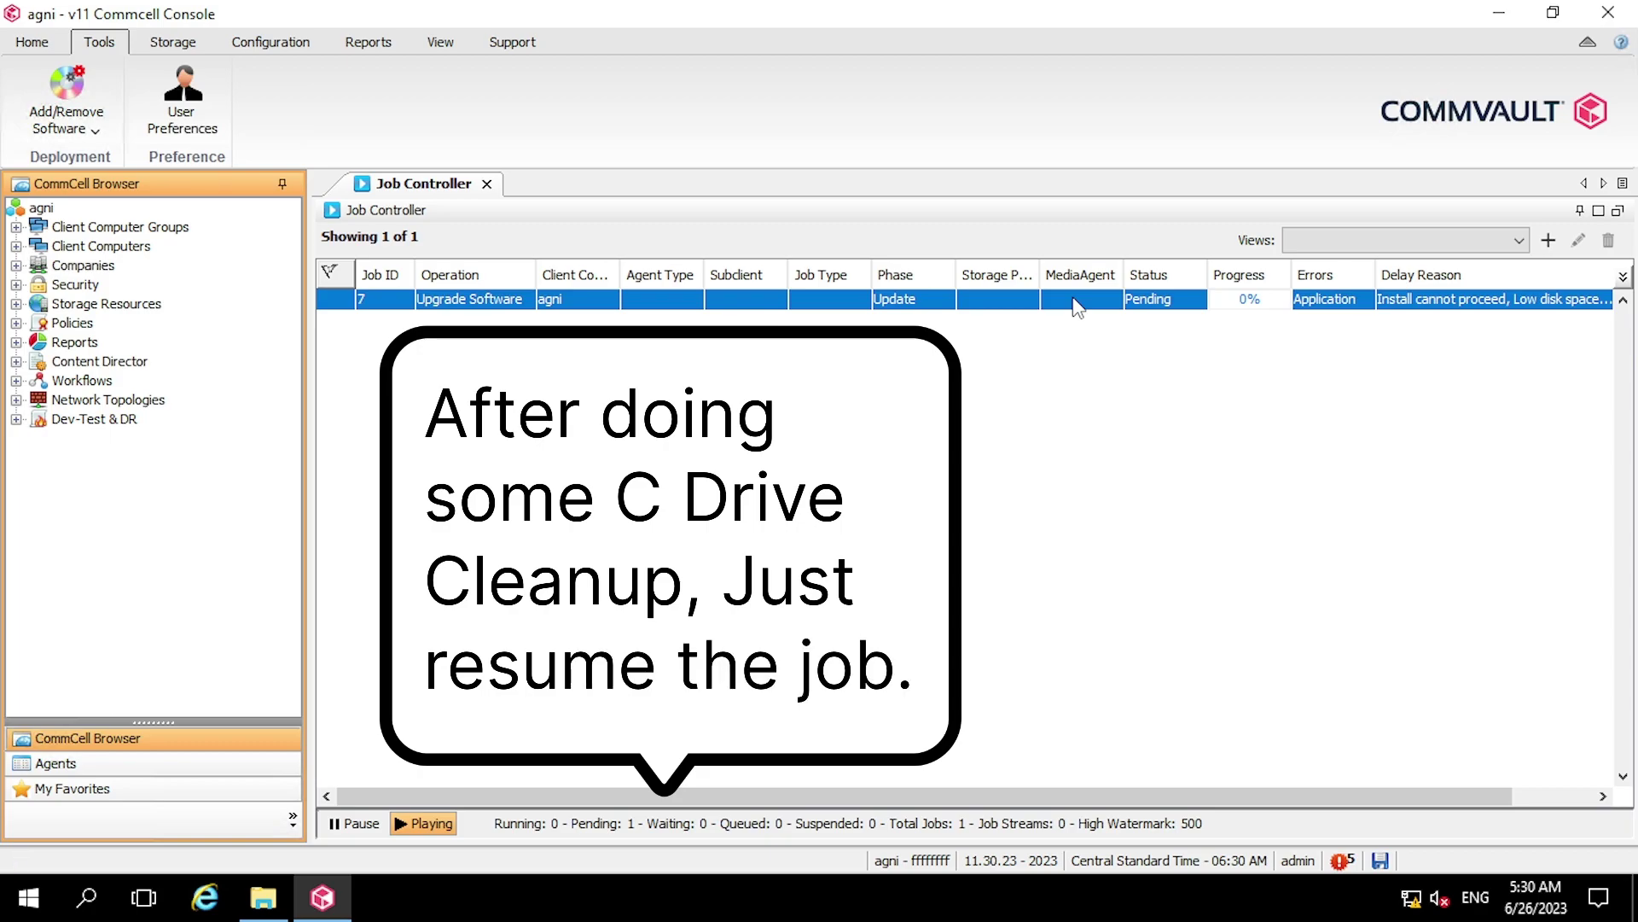
right_click(1077, 306)
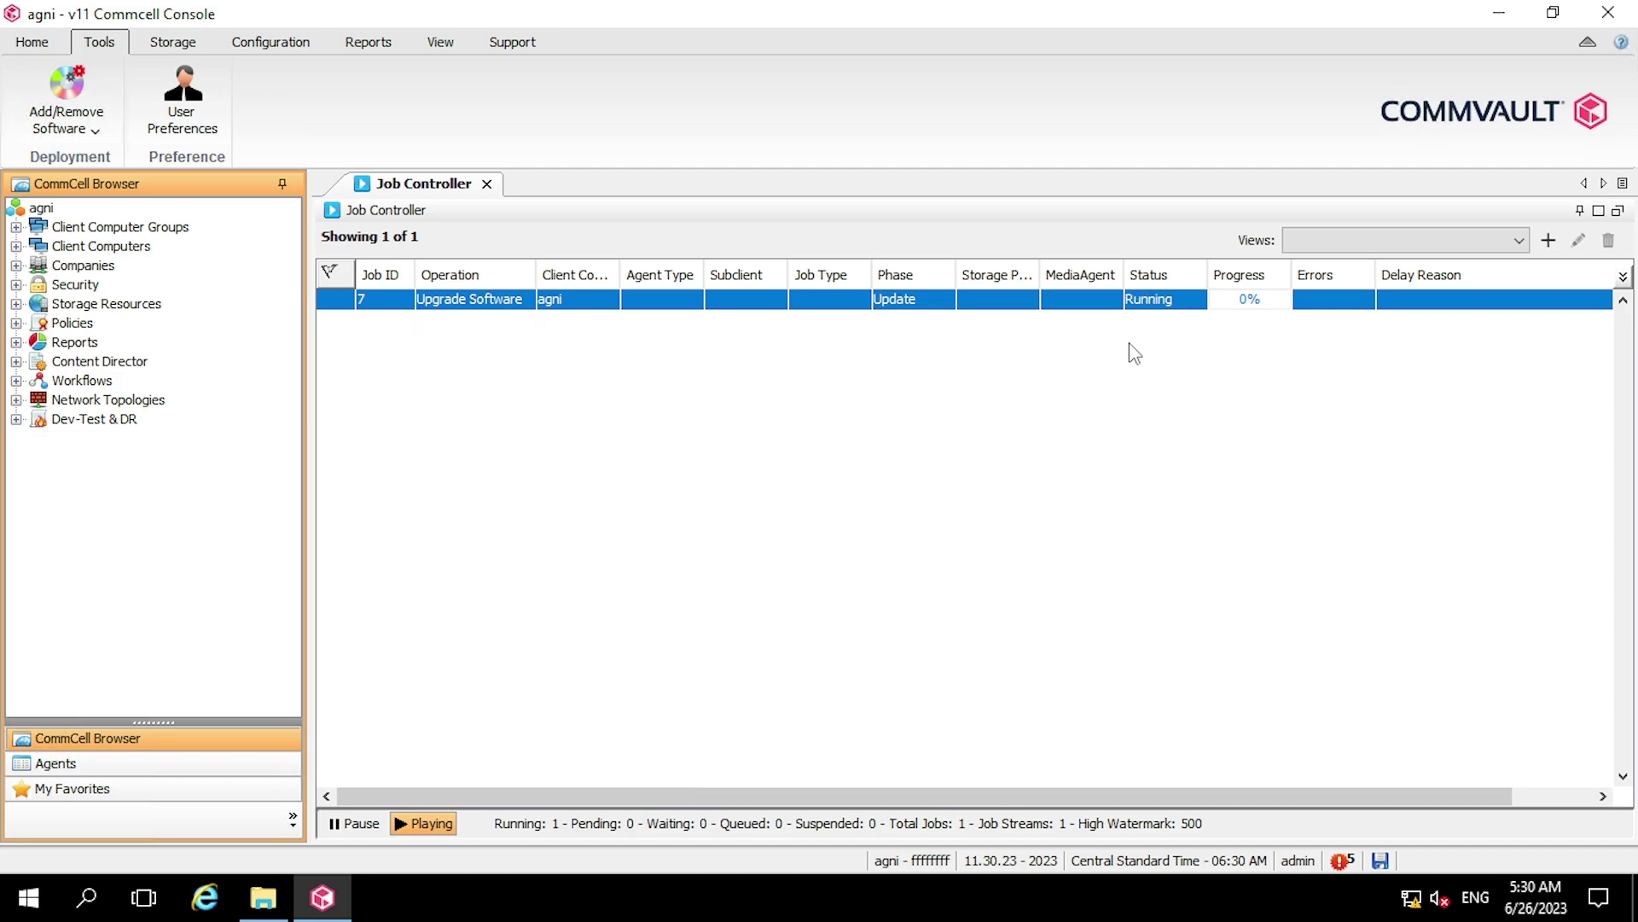
Review job 7's Progress, General, Attempts and Client Status tabs, confirming client agni shows Update in Progress at 0%
double_click(918, 298)
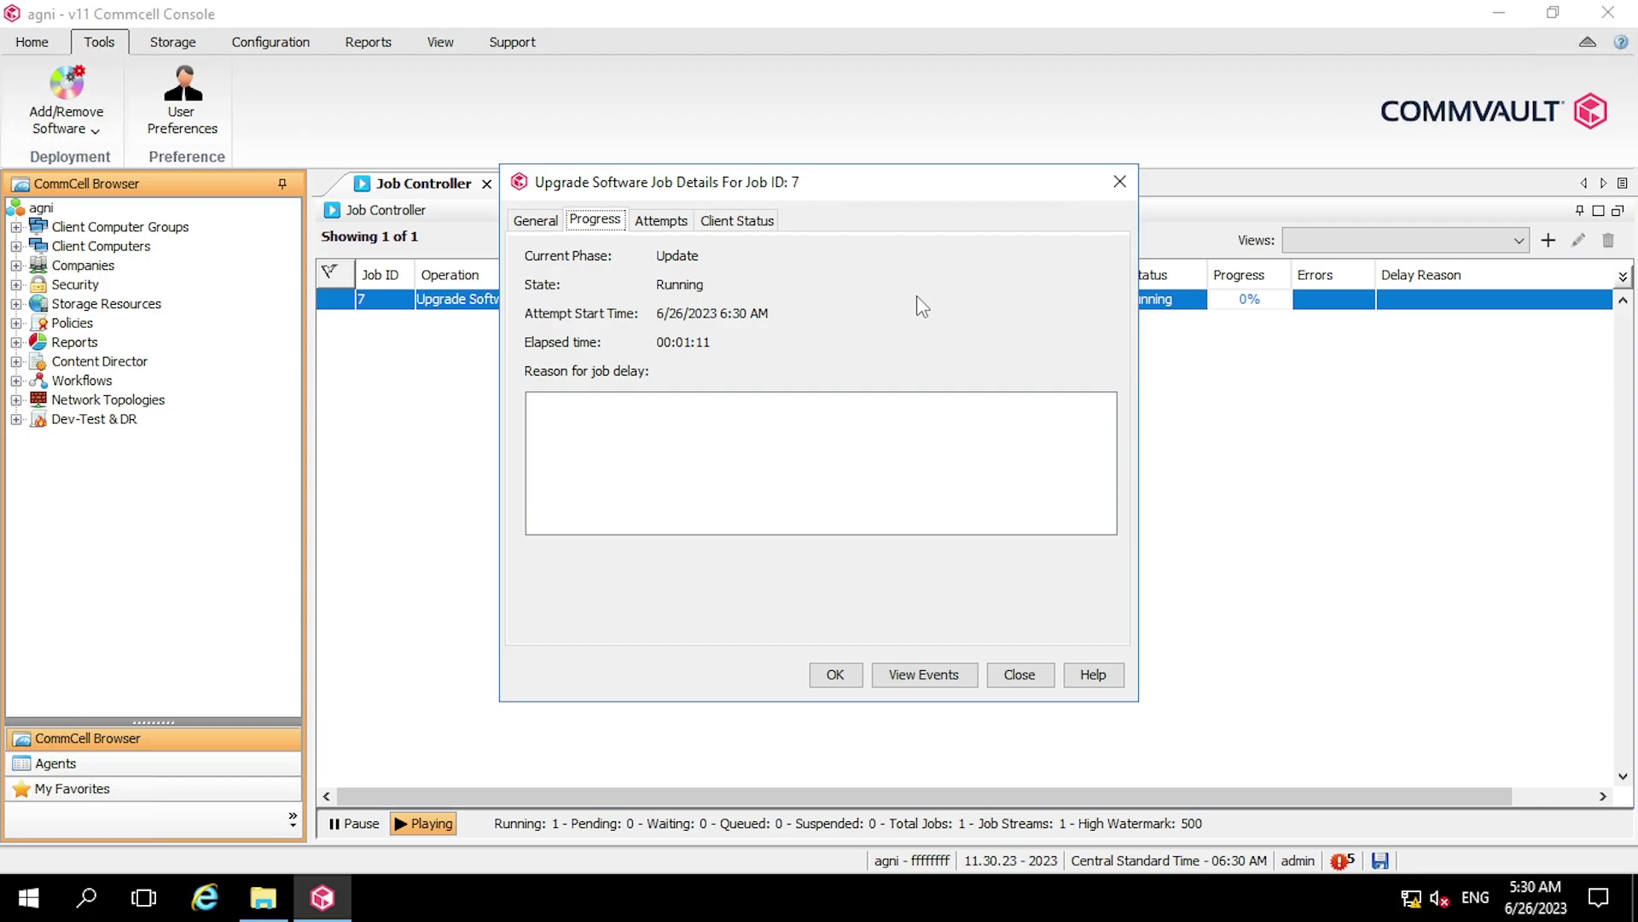
left_click(739, 220)
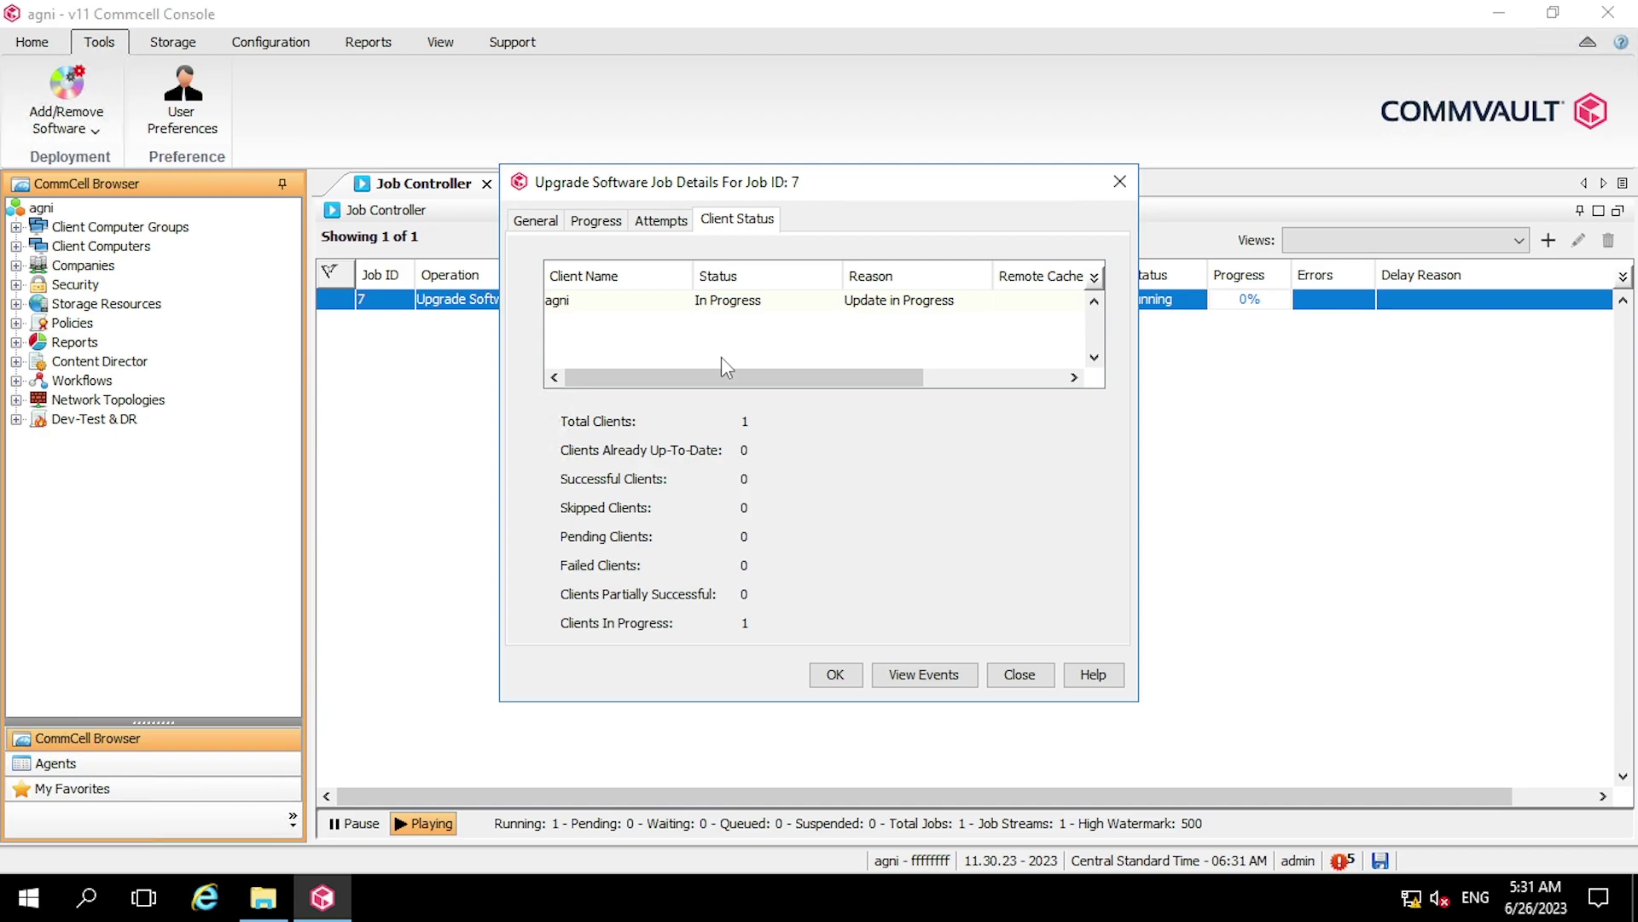
left_click(591, 221)
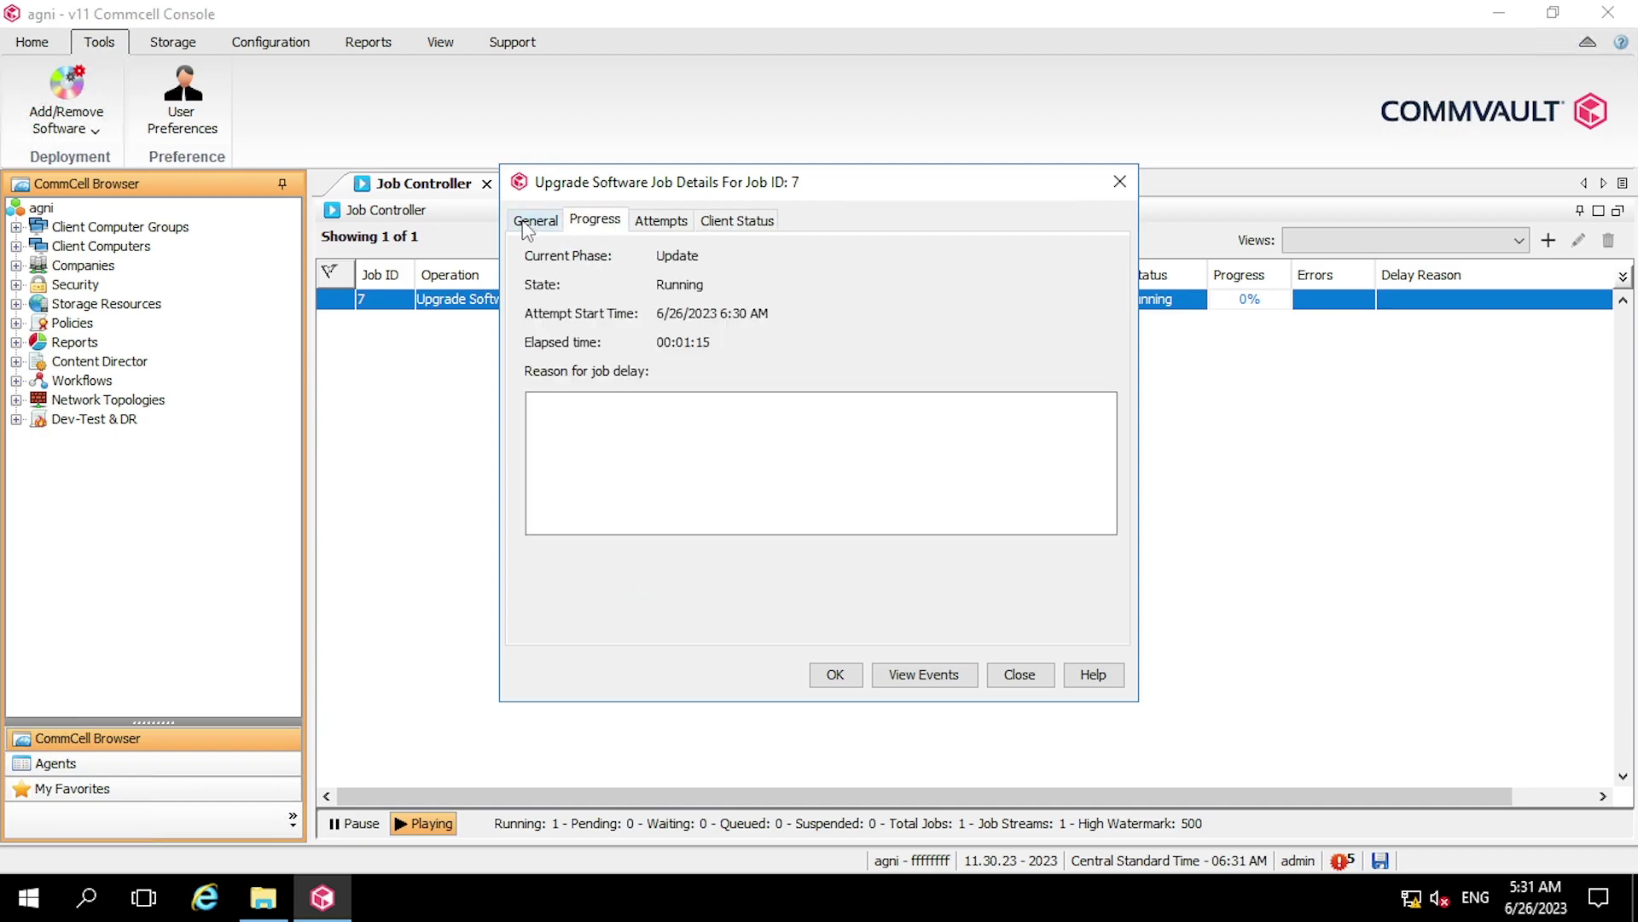
left_click(532, 224)
left_click(585, 223)
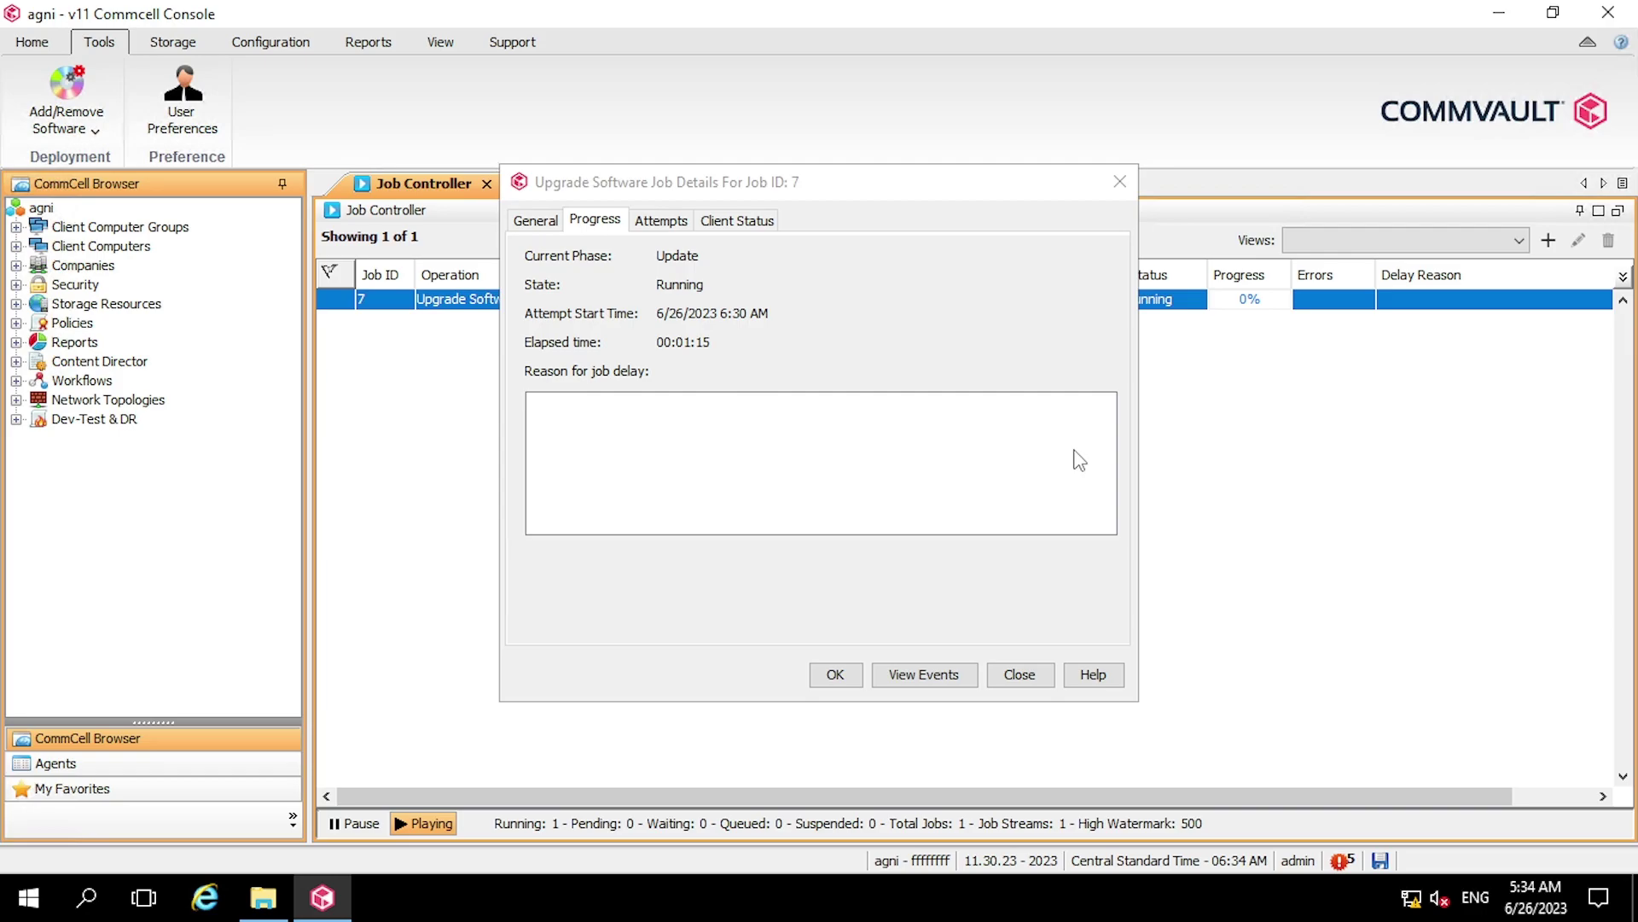
left_click(713, 220)
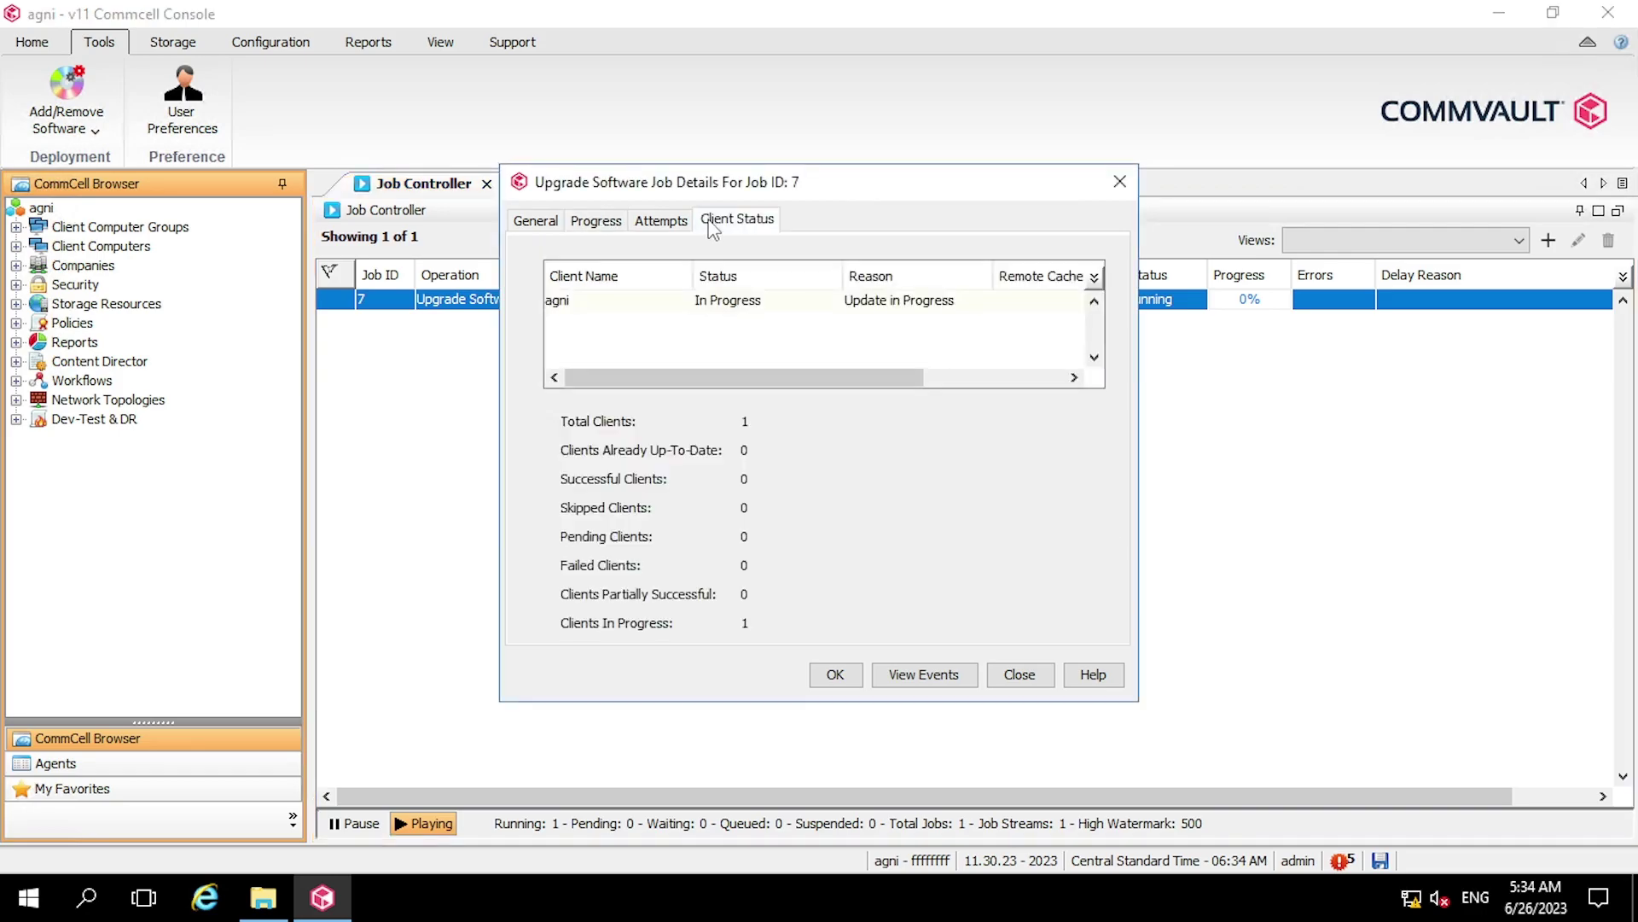
left_click(640, 224)
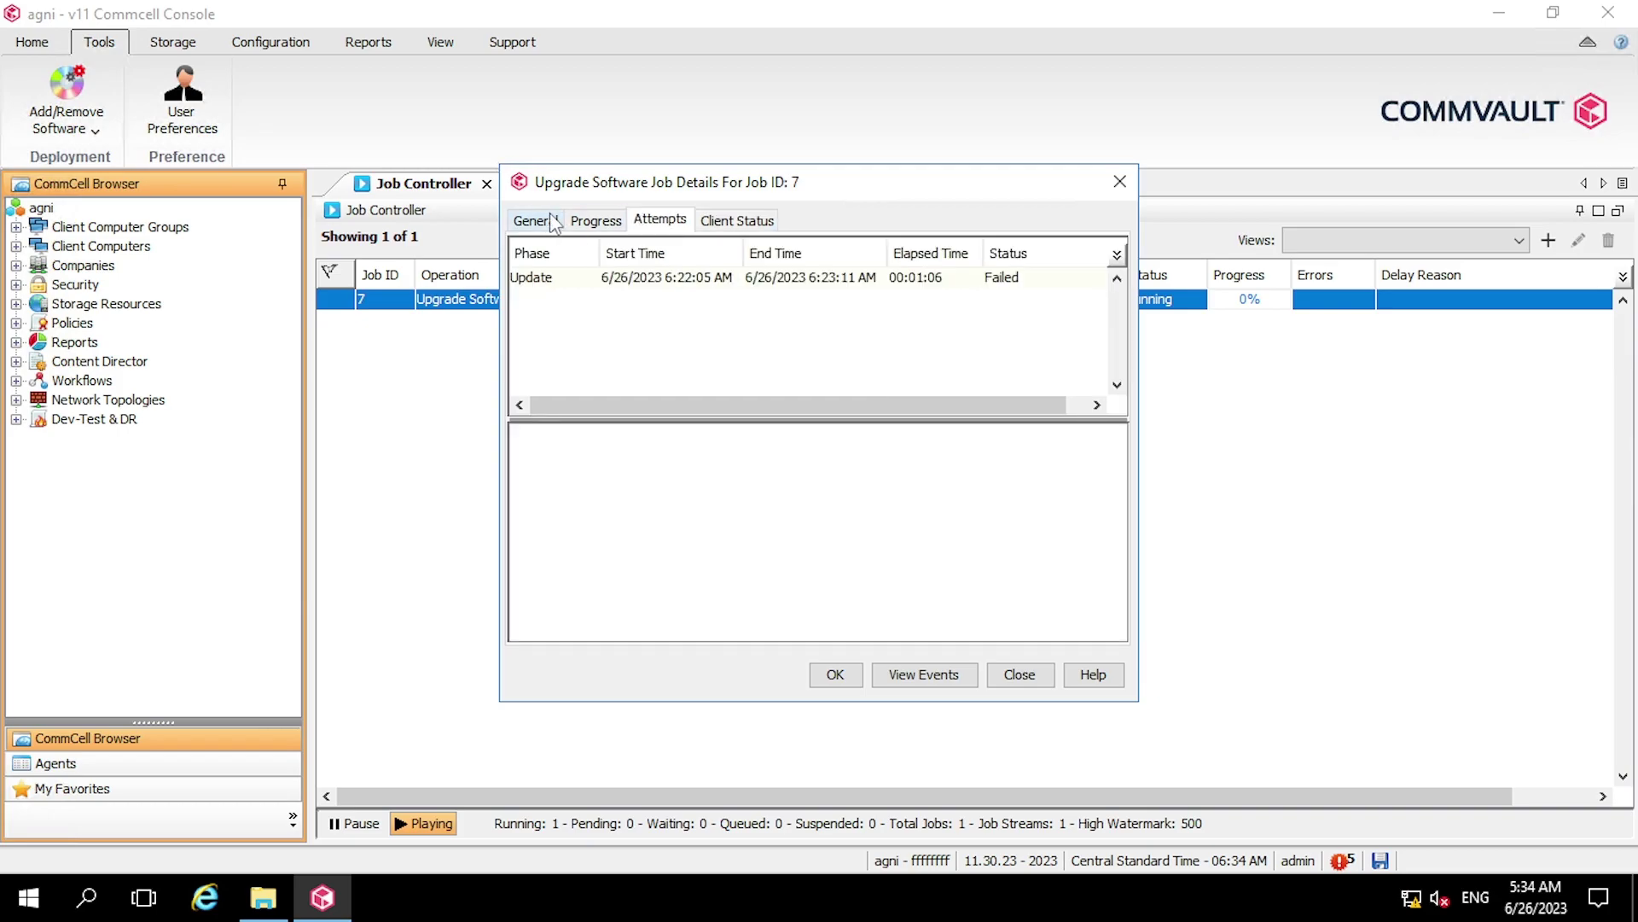
left_click(550, 221)
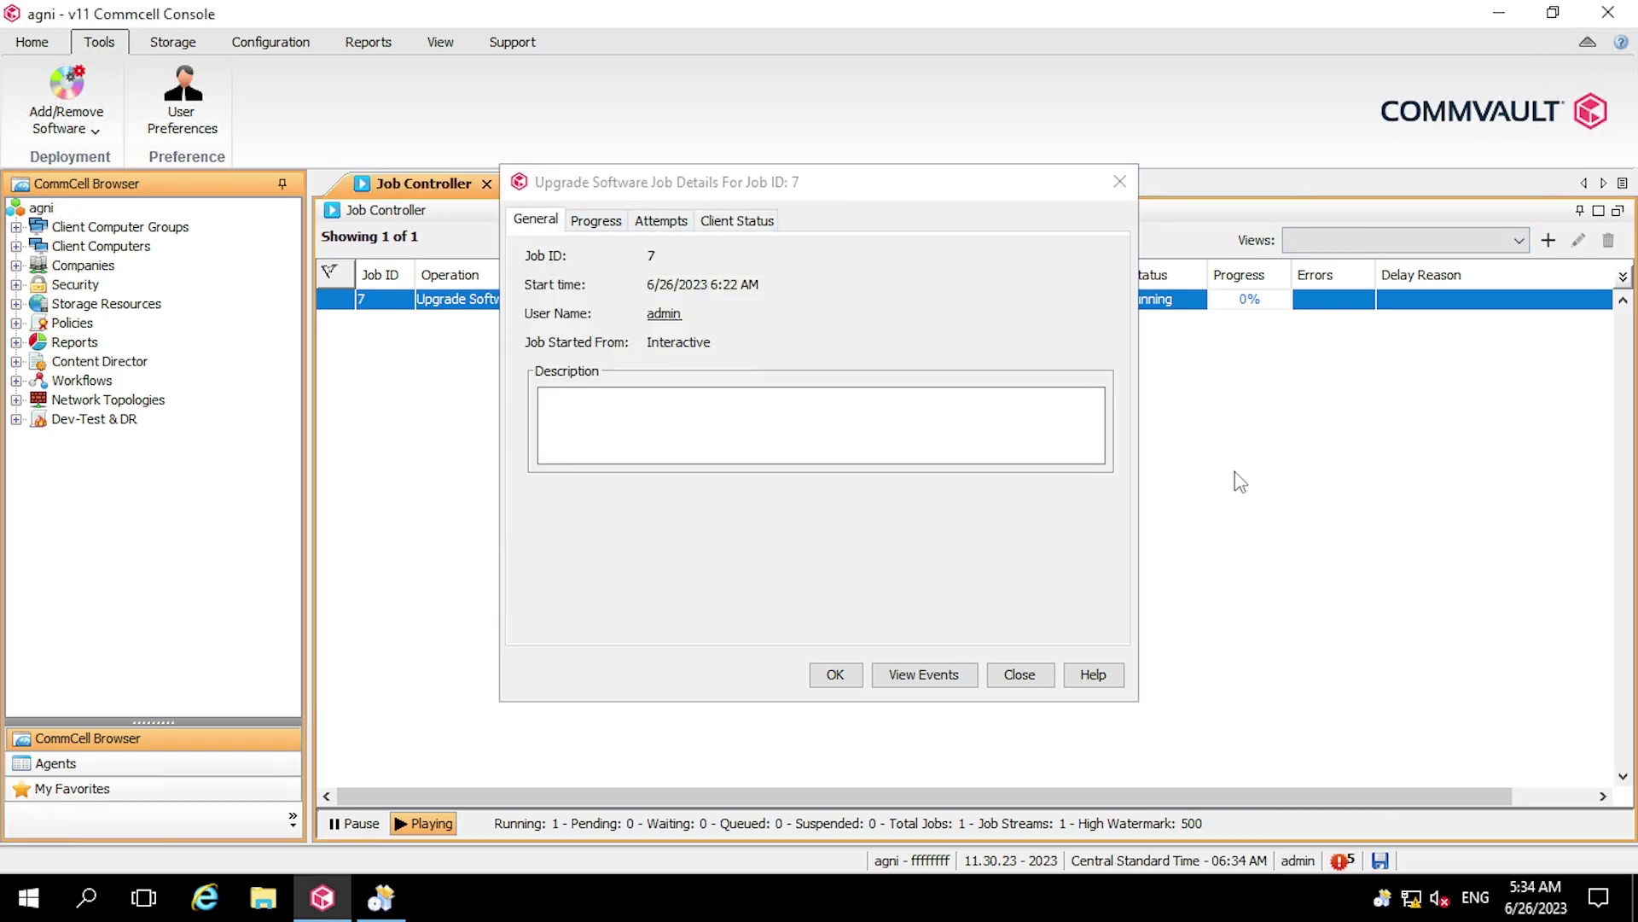
left_click(748, 223)
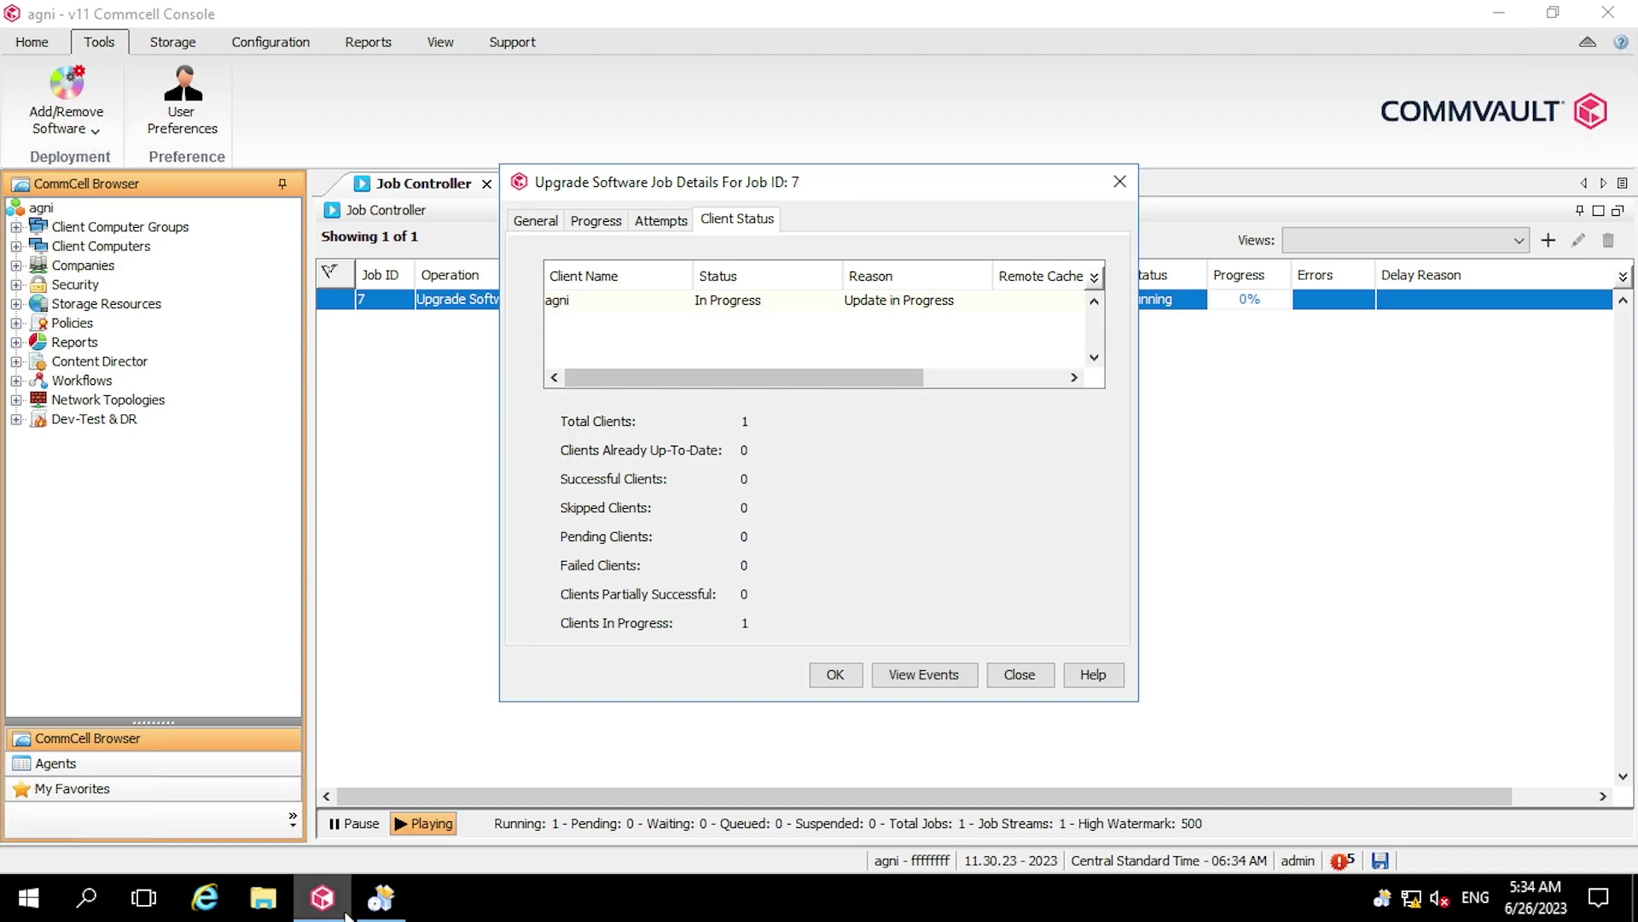
left_click(380, 897)
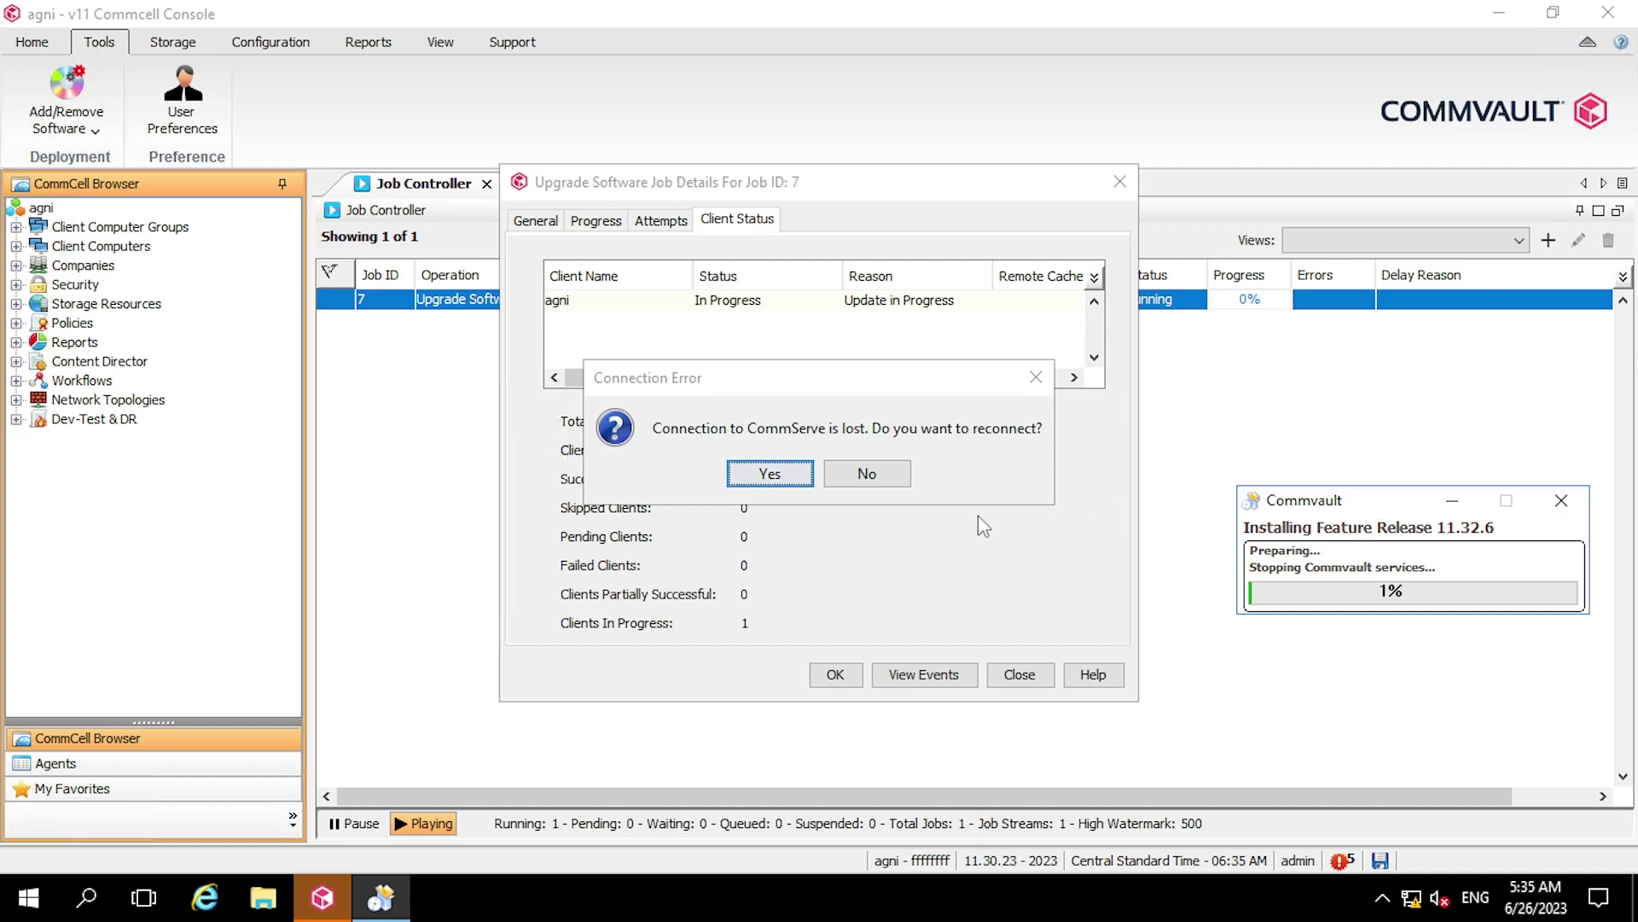
Answer No to reconnecting in the Connection Error dialog so the console closes
left_click(715, 420)
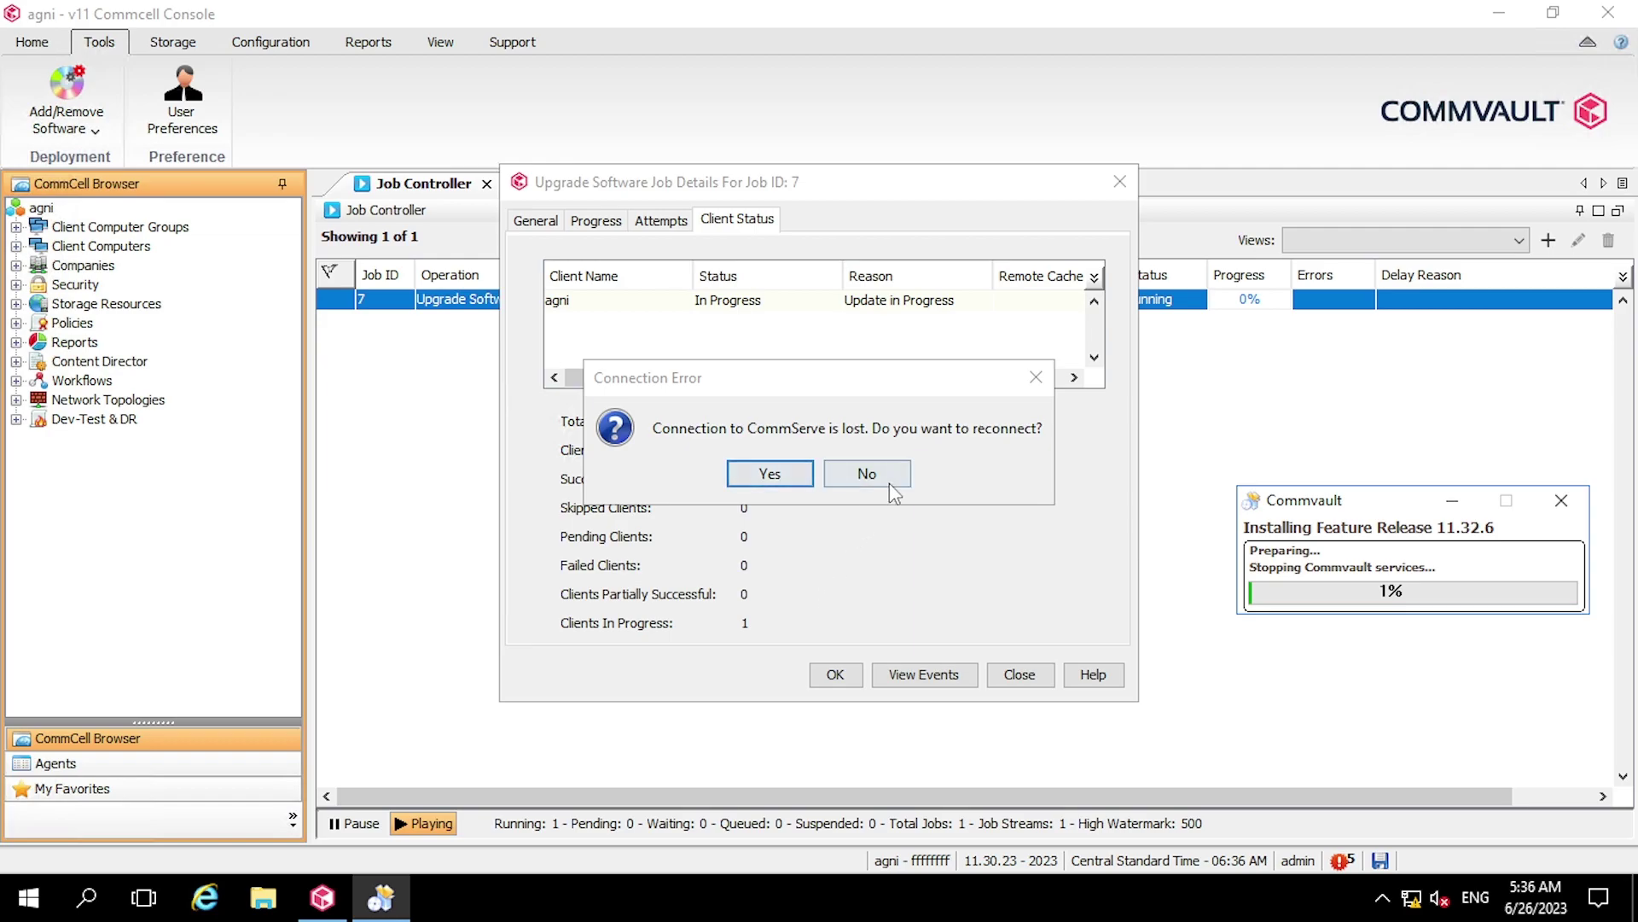
left_click(856, 477)
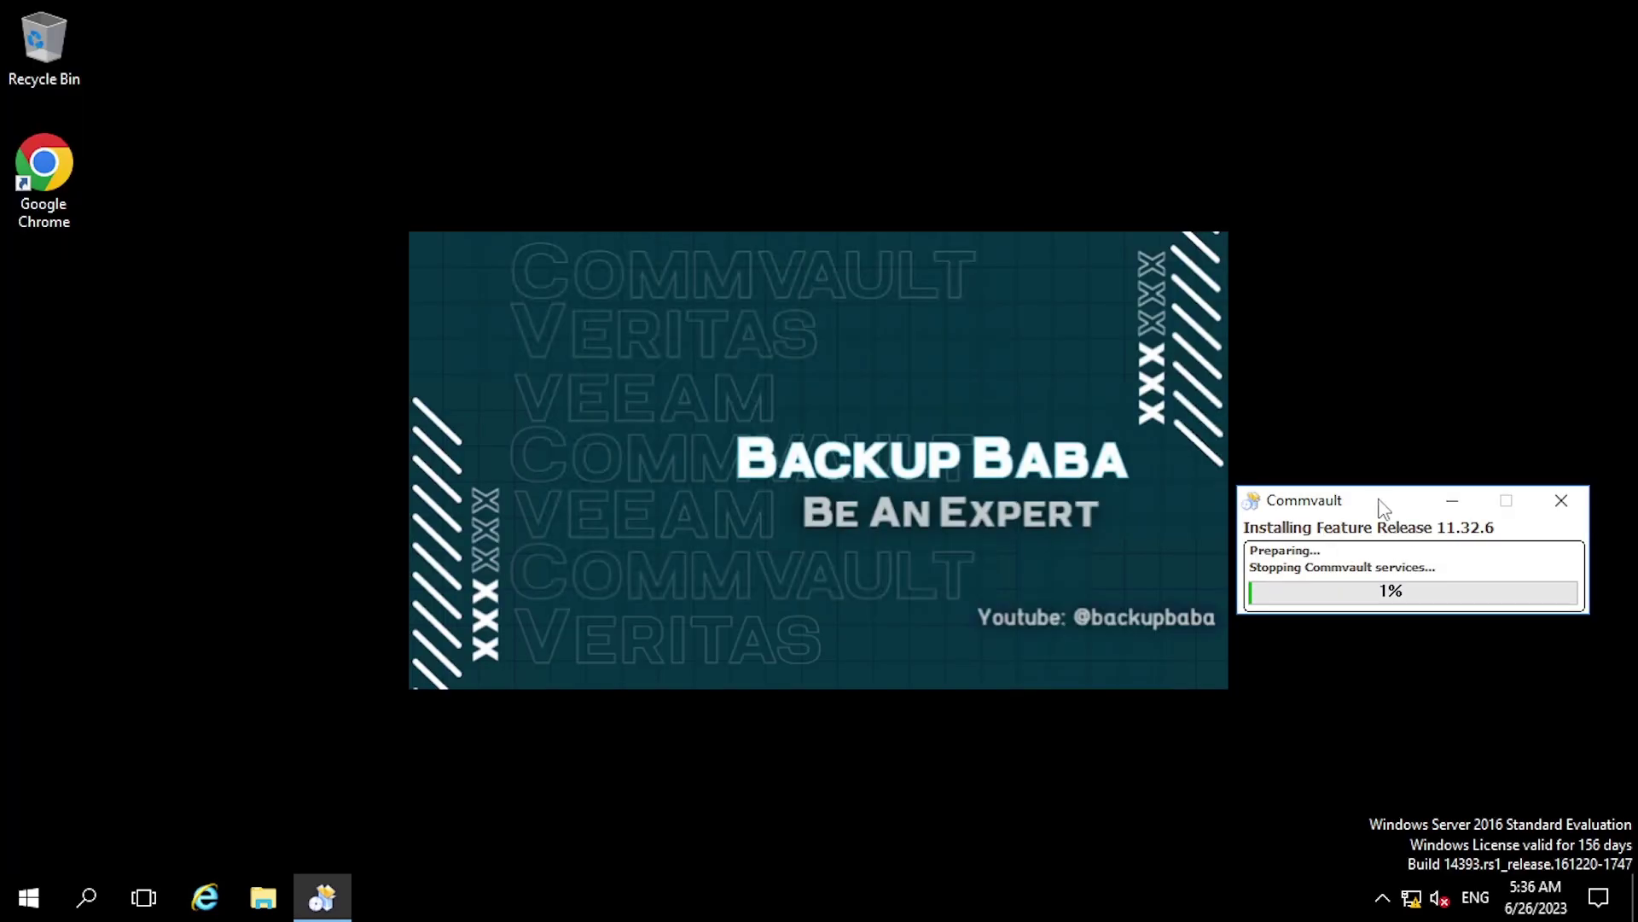
Centre the installer progress window and let Feature Release 11.32.6 finish installing and reboot the server
left_click_drag(753, 403, 756, 314)
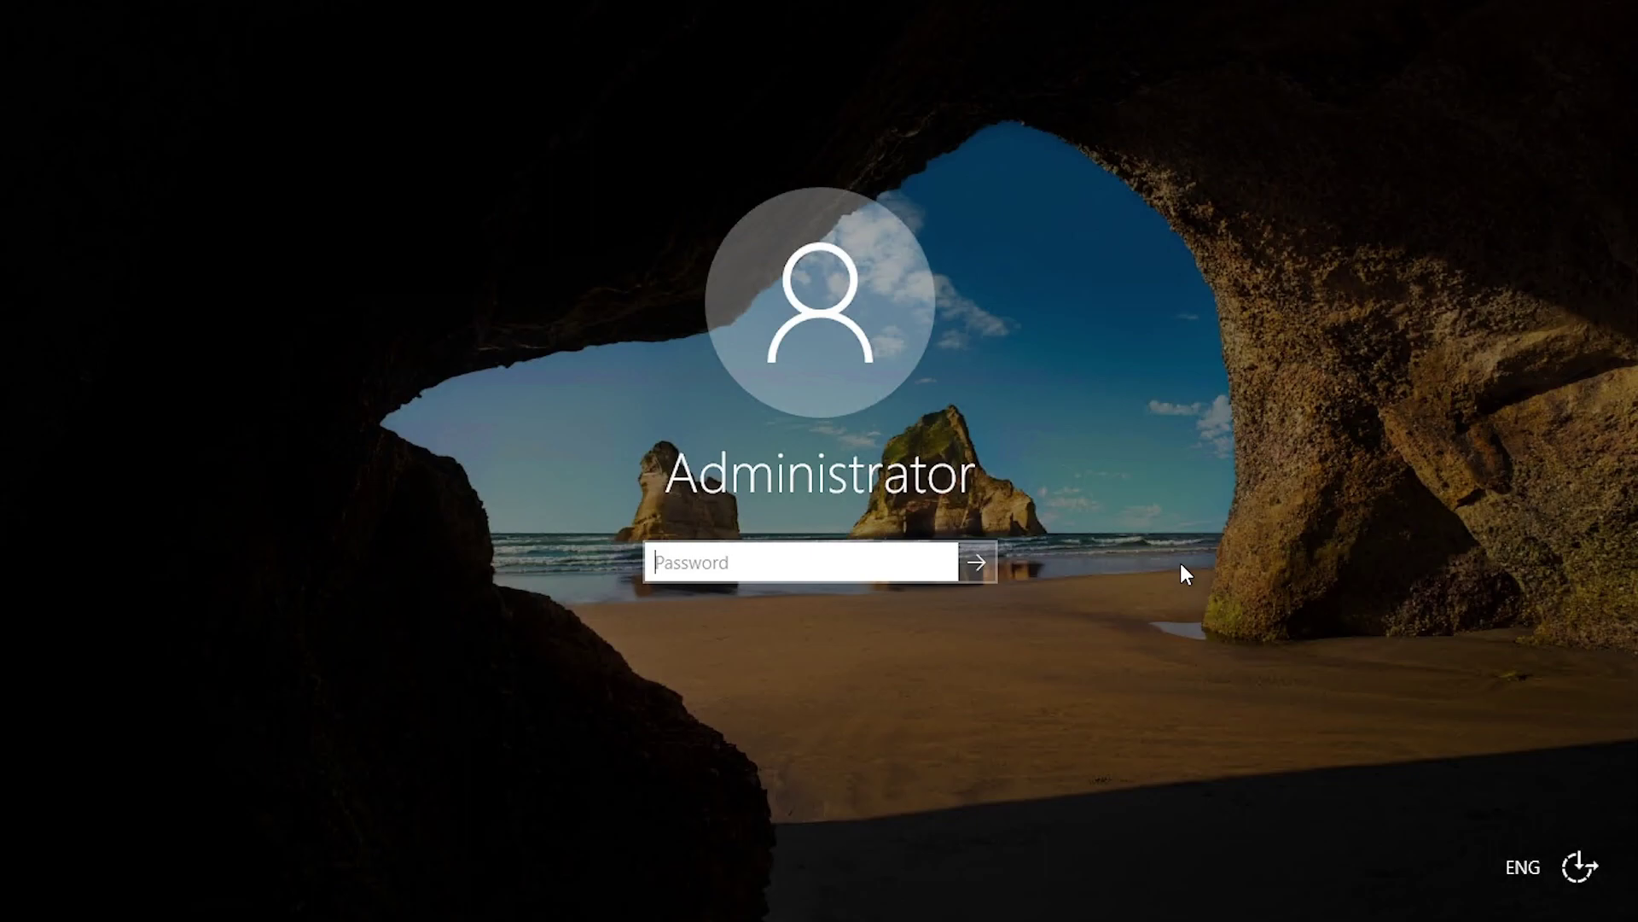
Sign in to Windows with the administrator account password after the restart
type("•••••••••")
key("Return")
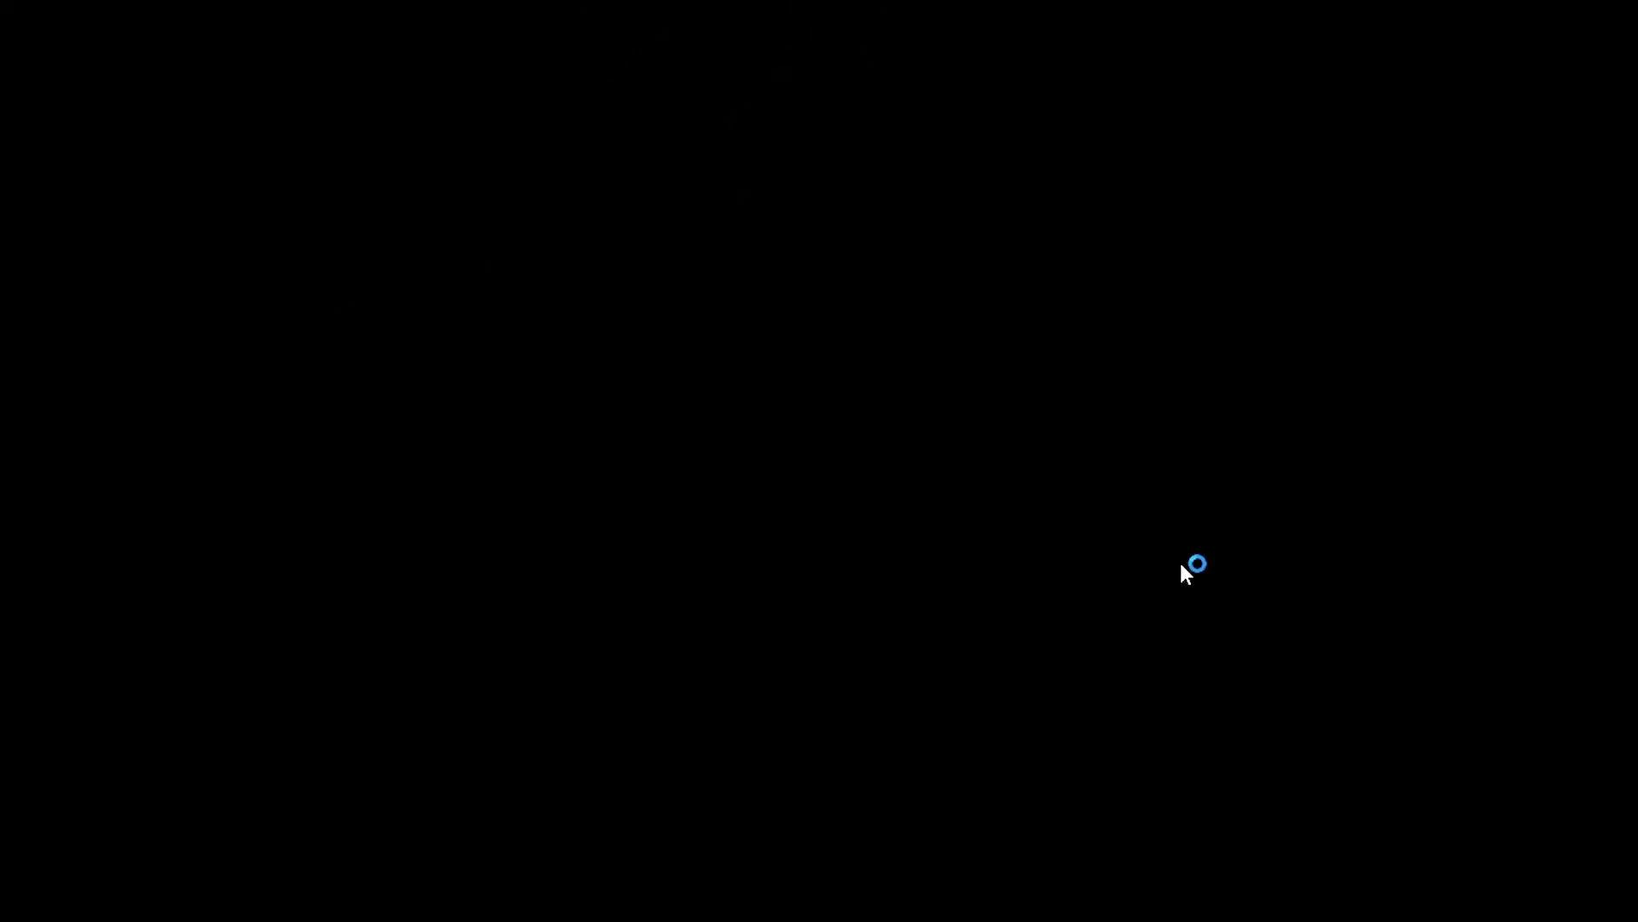
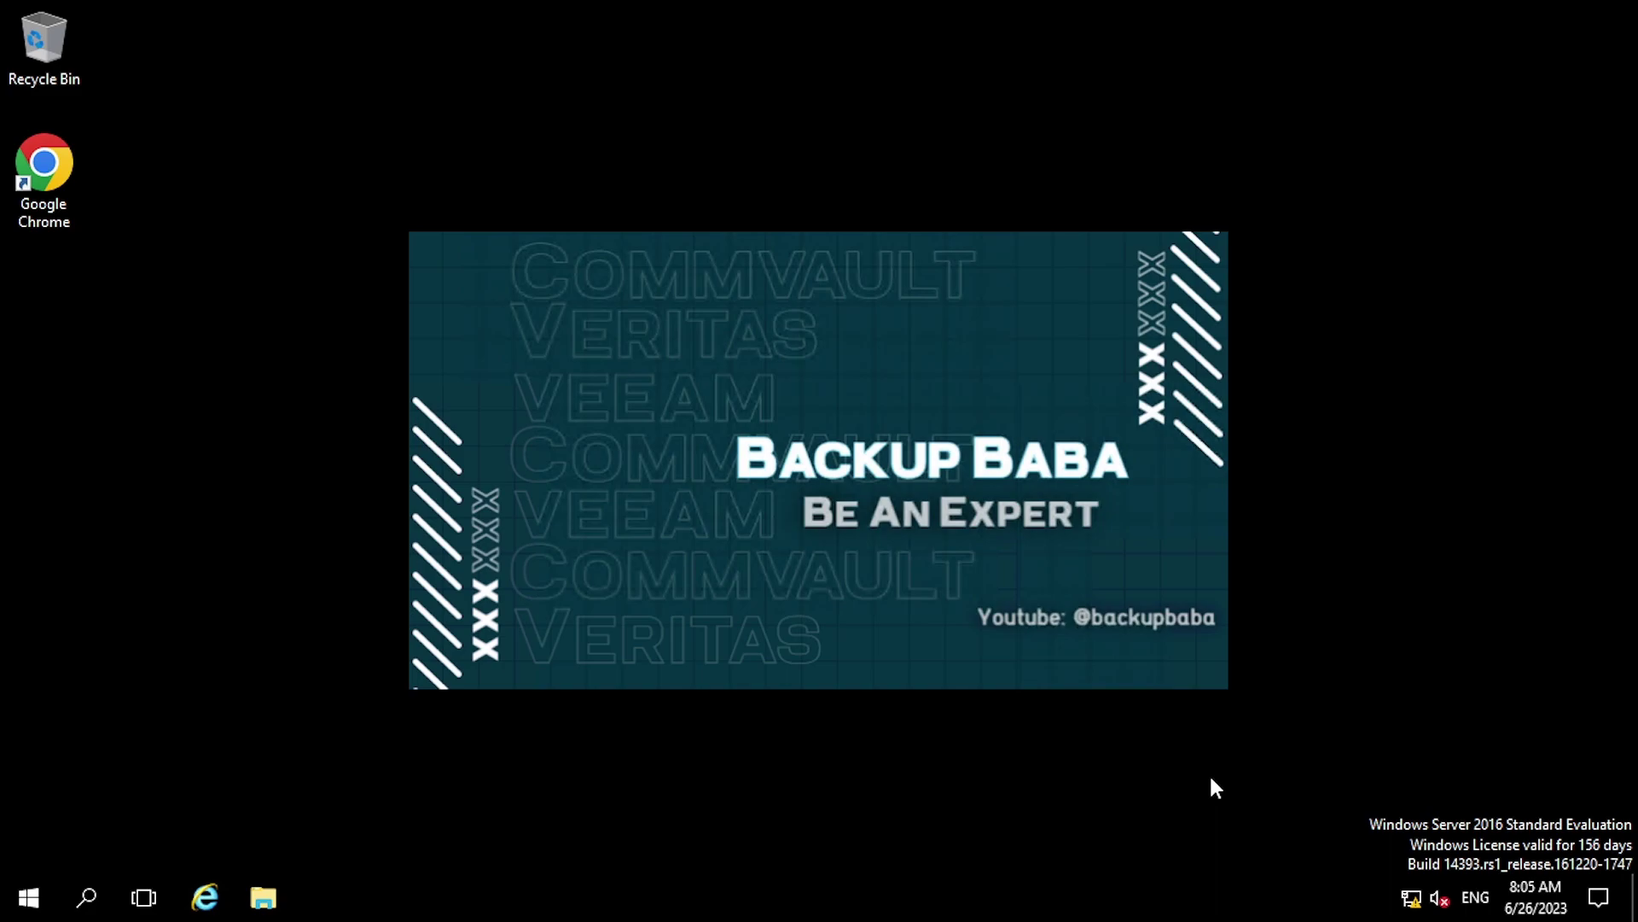
Launch Commvault CommCell Console from the Commvault folder in the Start menu
left_click(29, 897)
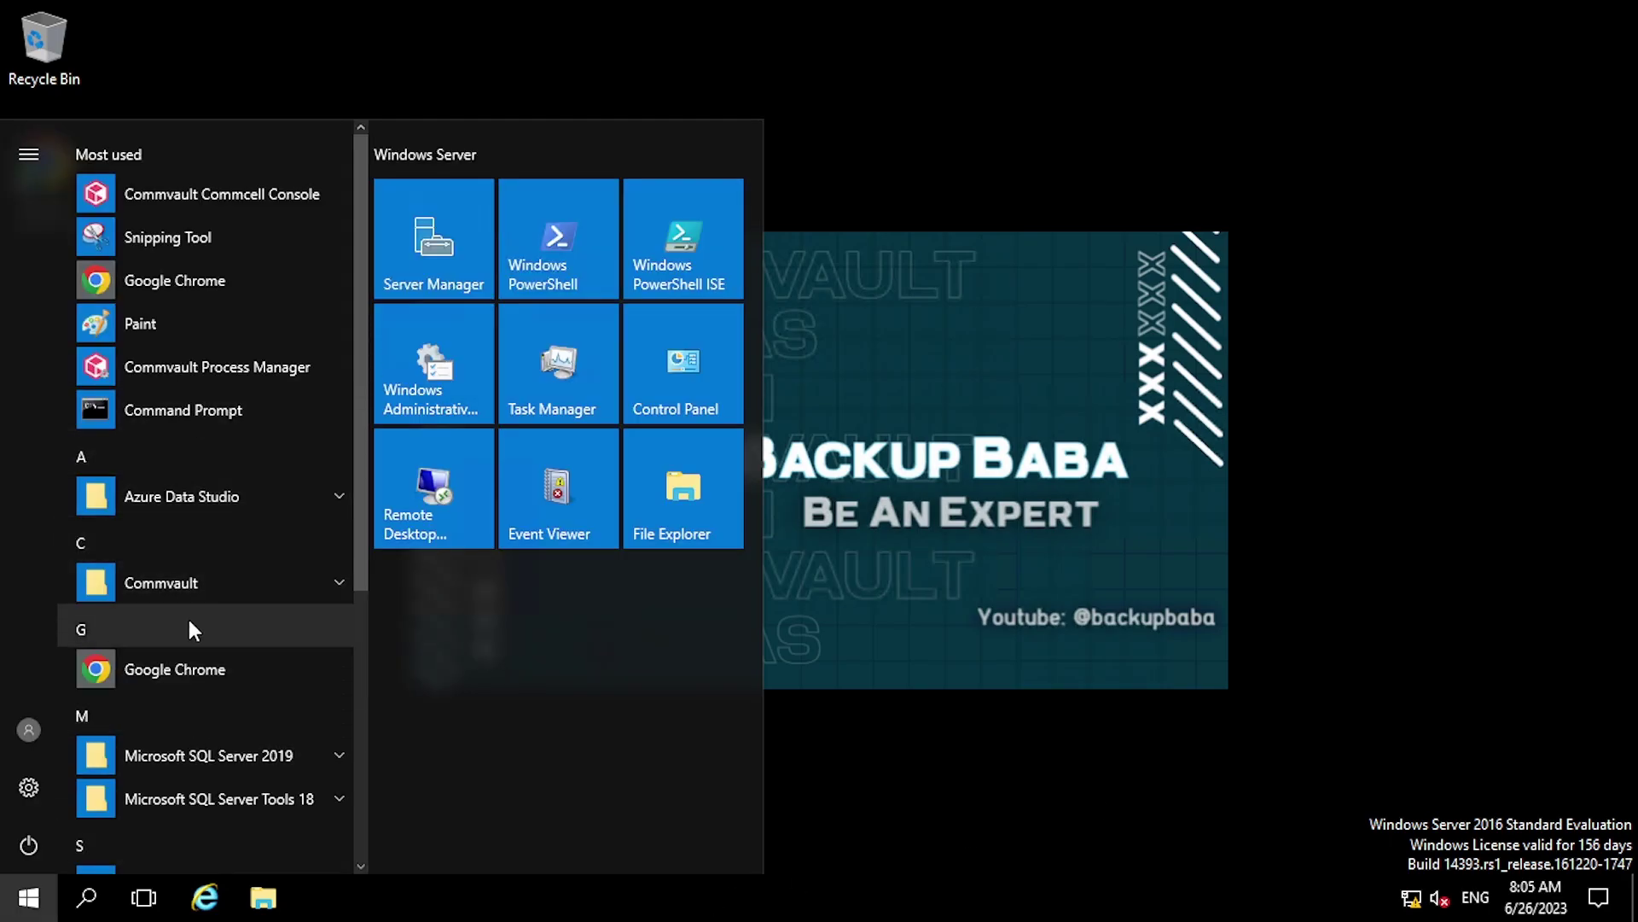
left_click(188, 585)
left_click(224, 671)
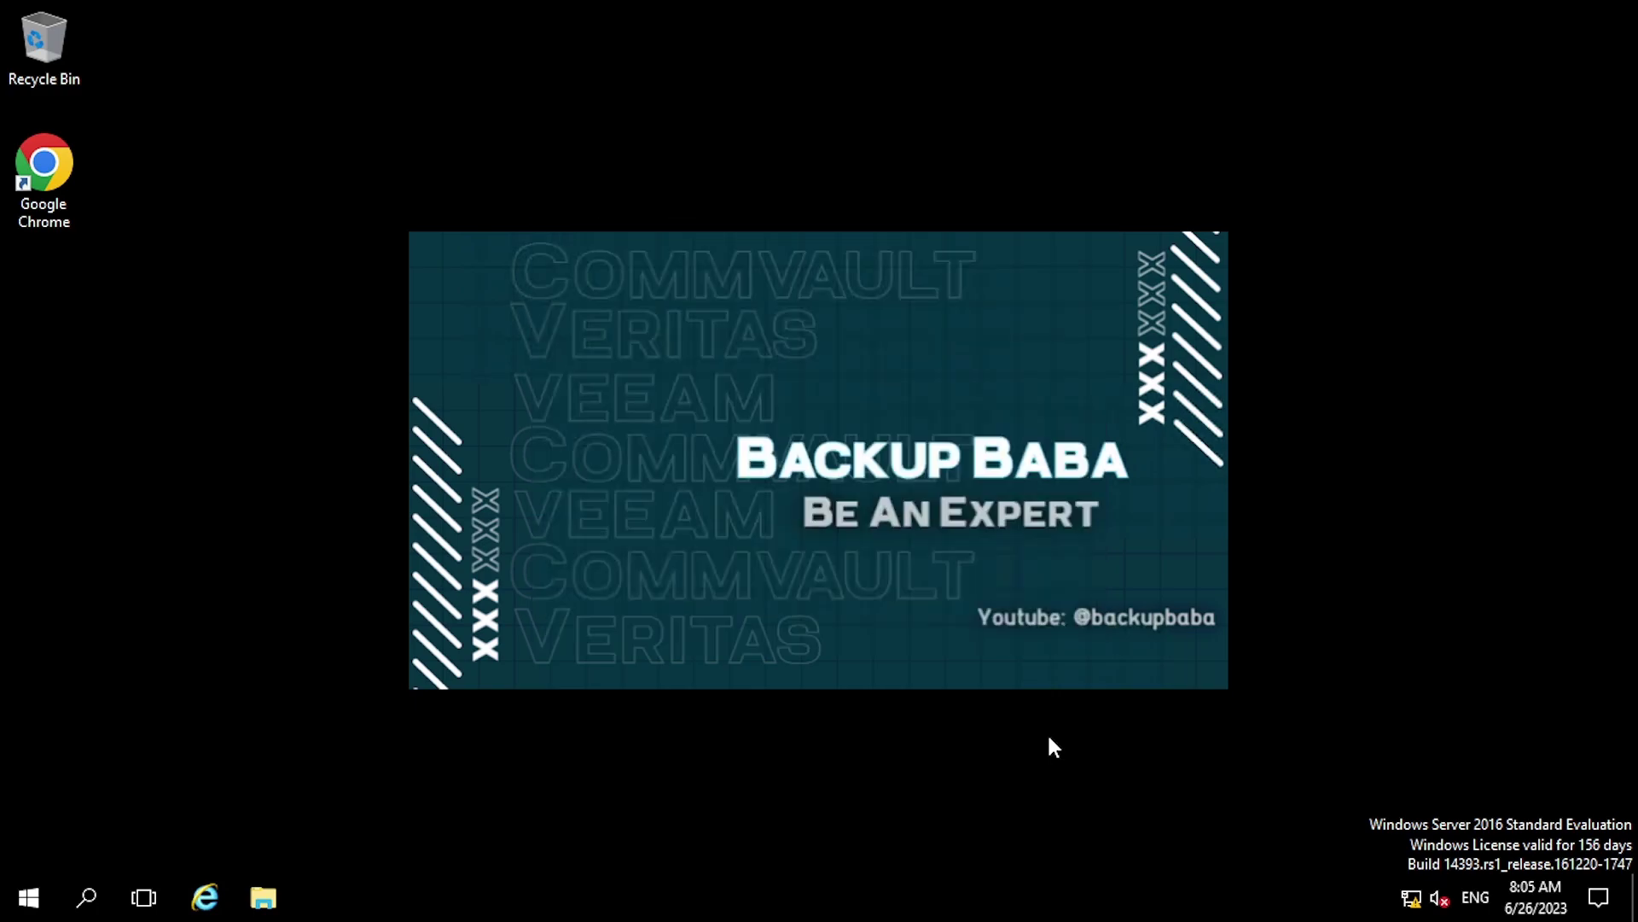
Log in to the agni CommCell as the admin user with the account password
type("admin")
key("Tab")
type("**********")
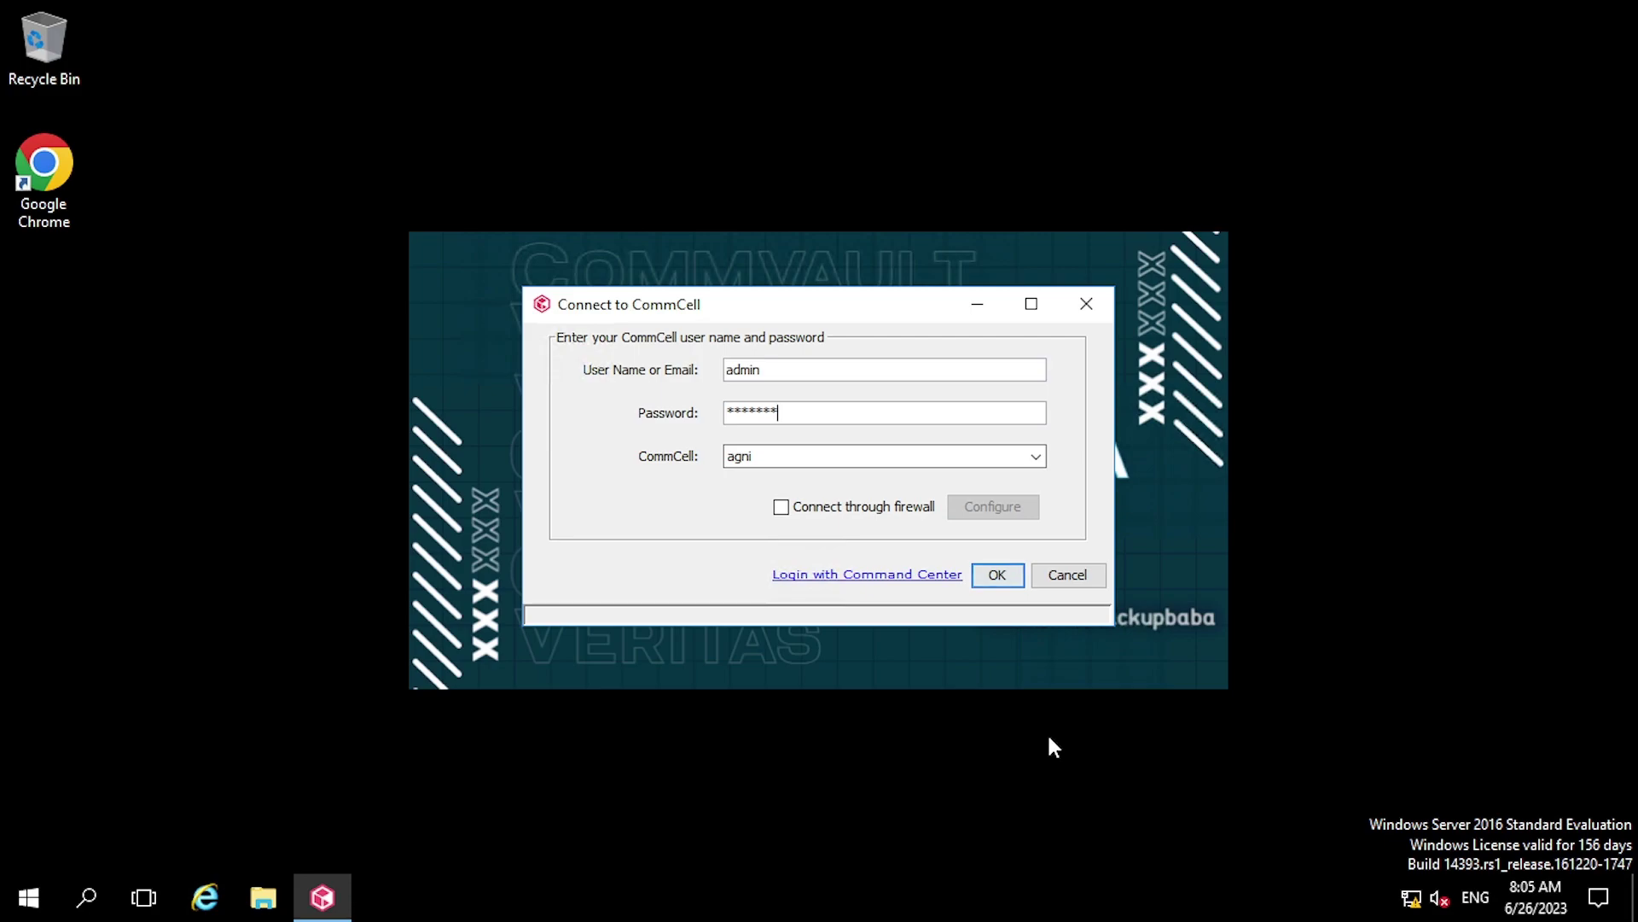
key("Return")
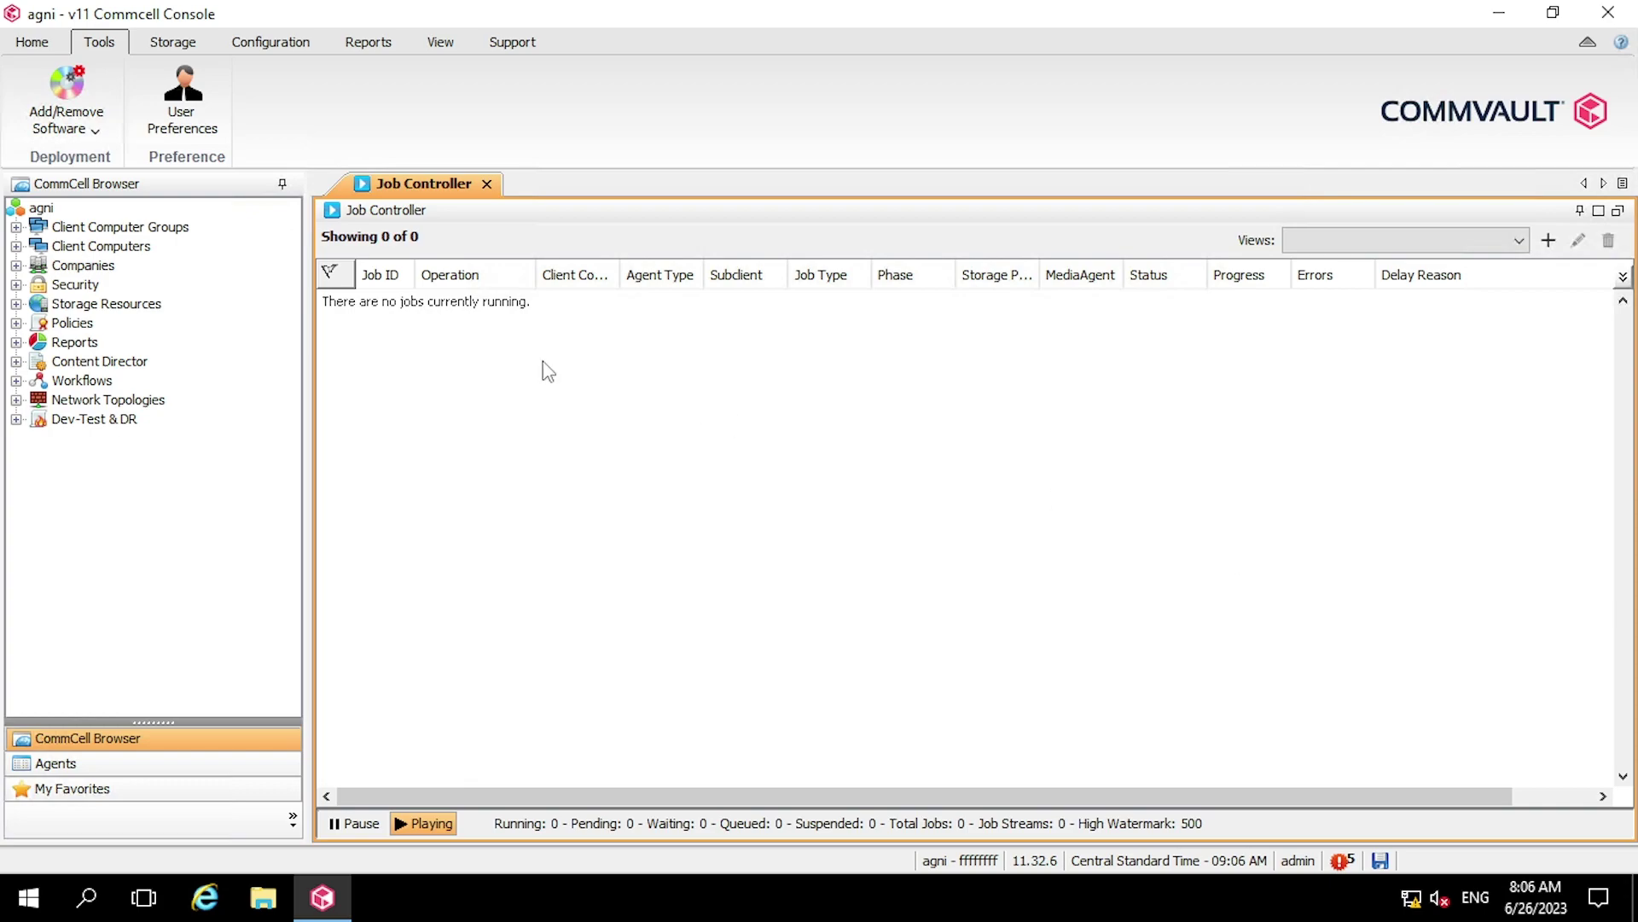
Show the Client Computers list and select agni to confirm version 11.32.6, Up To Date
double_click(77, 250)
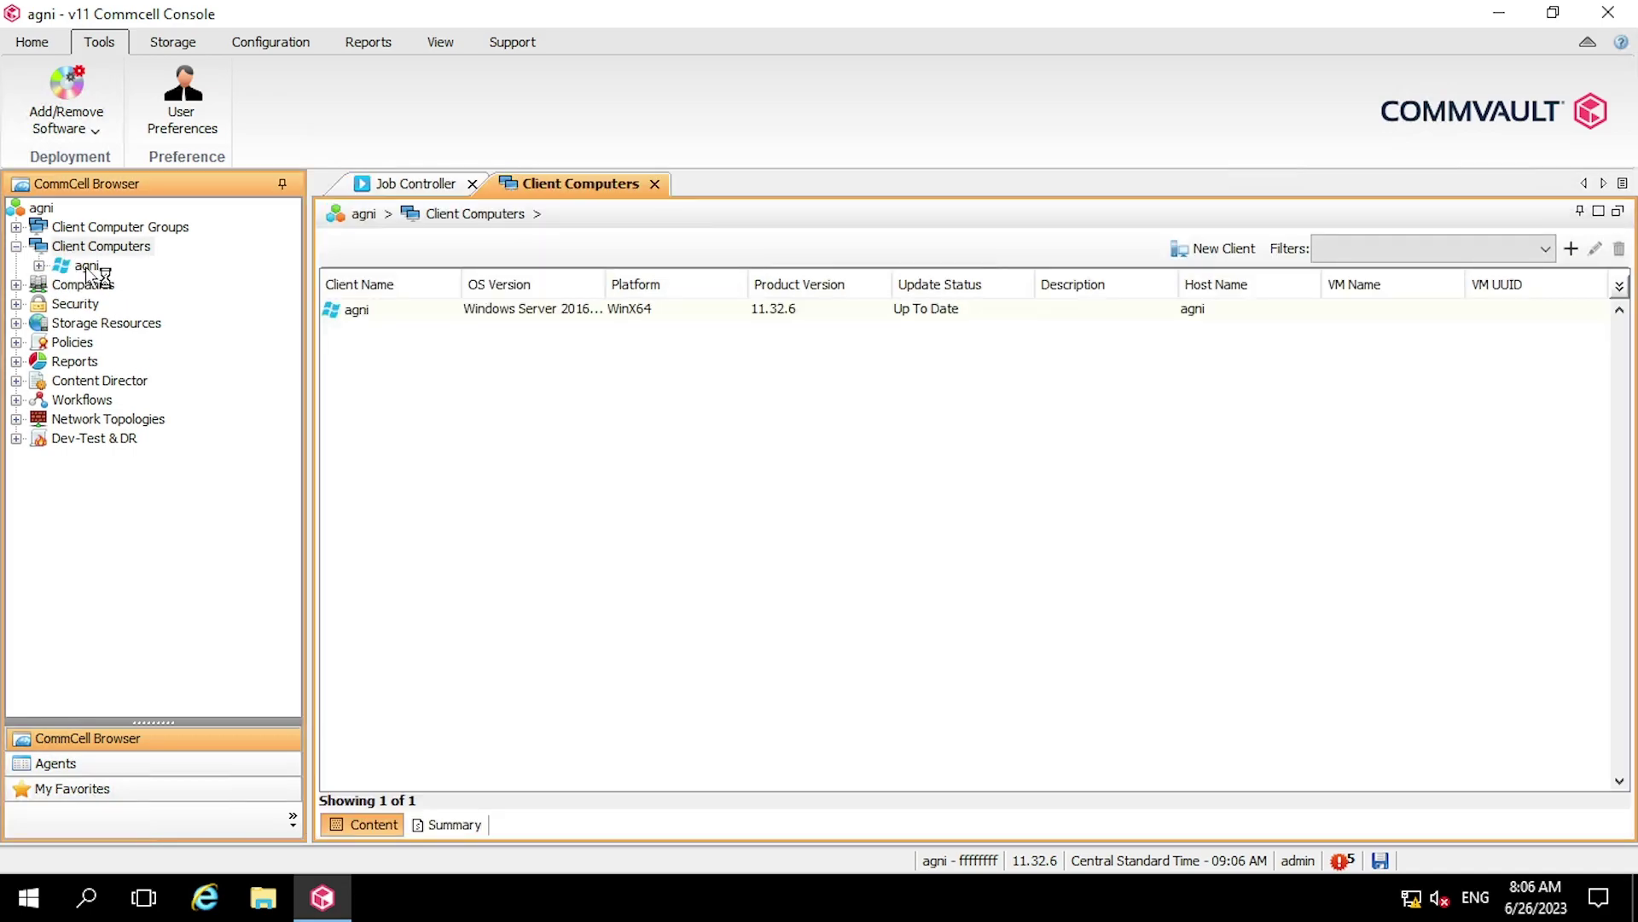
left_click(88, 268)
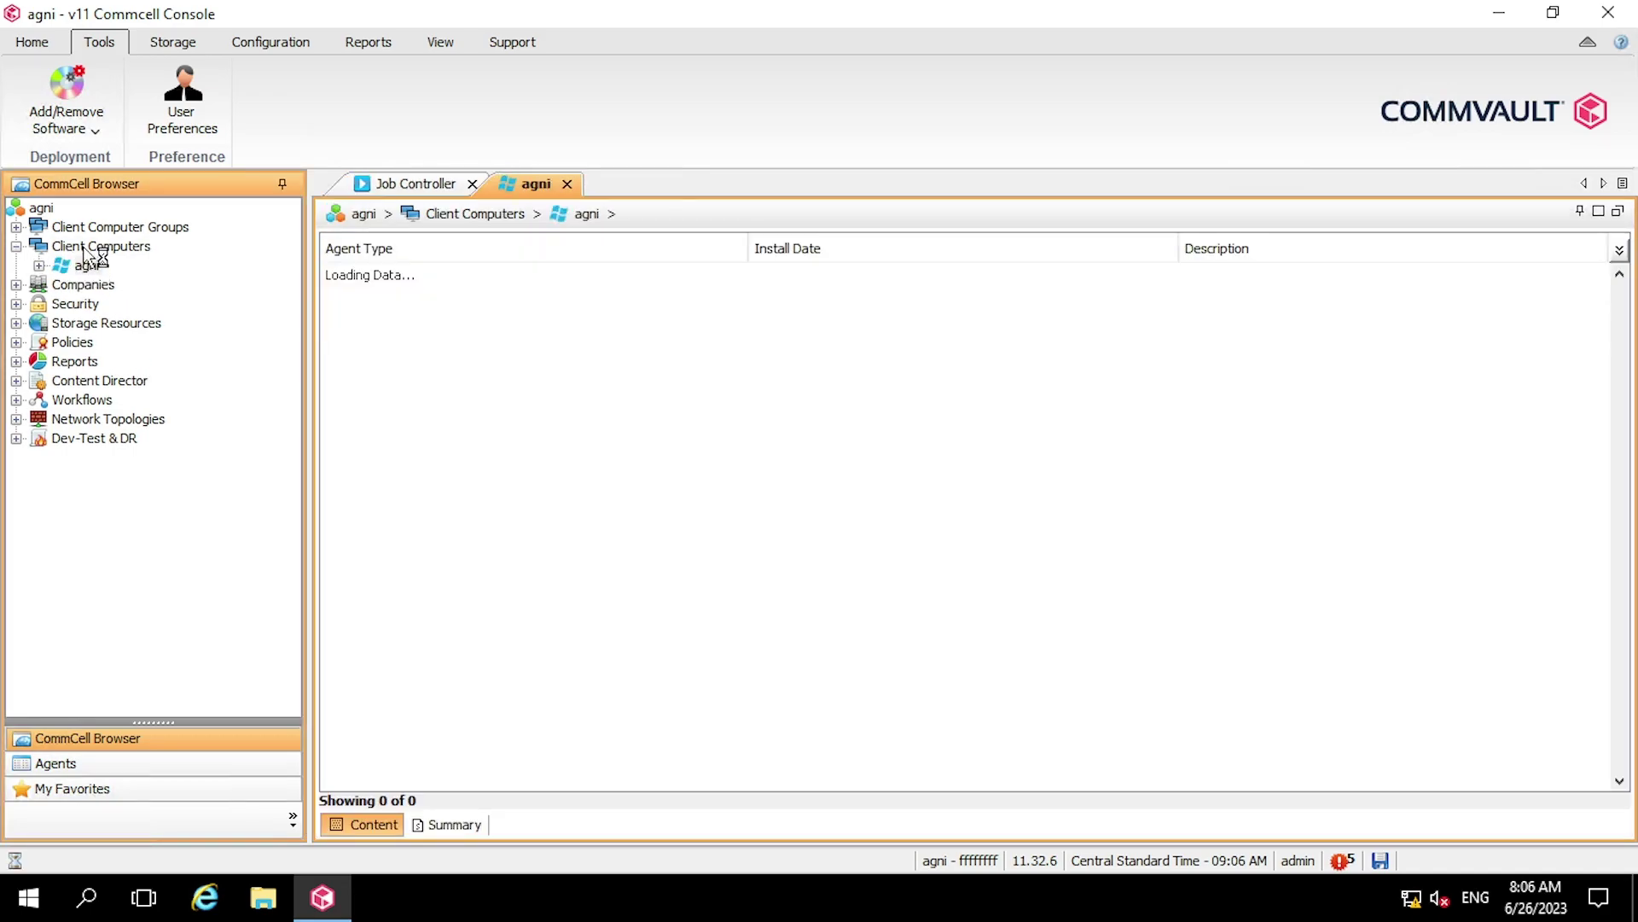
left_click(85, 247)
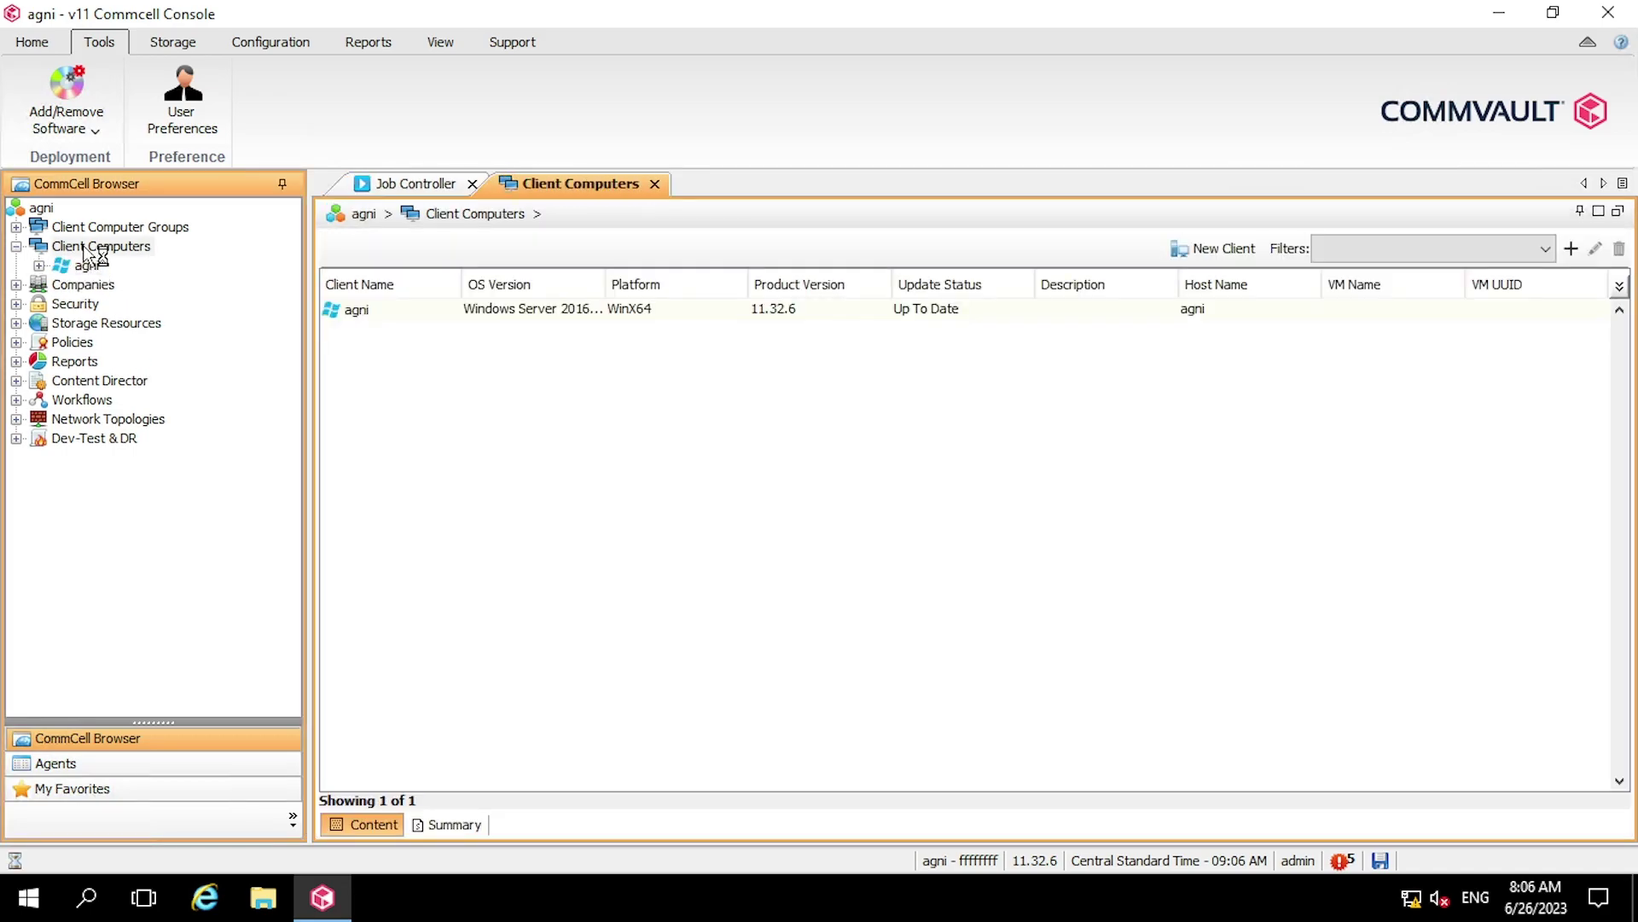
left_click(841, 314)
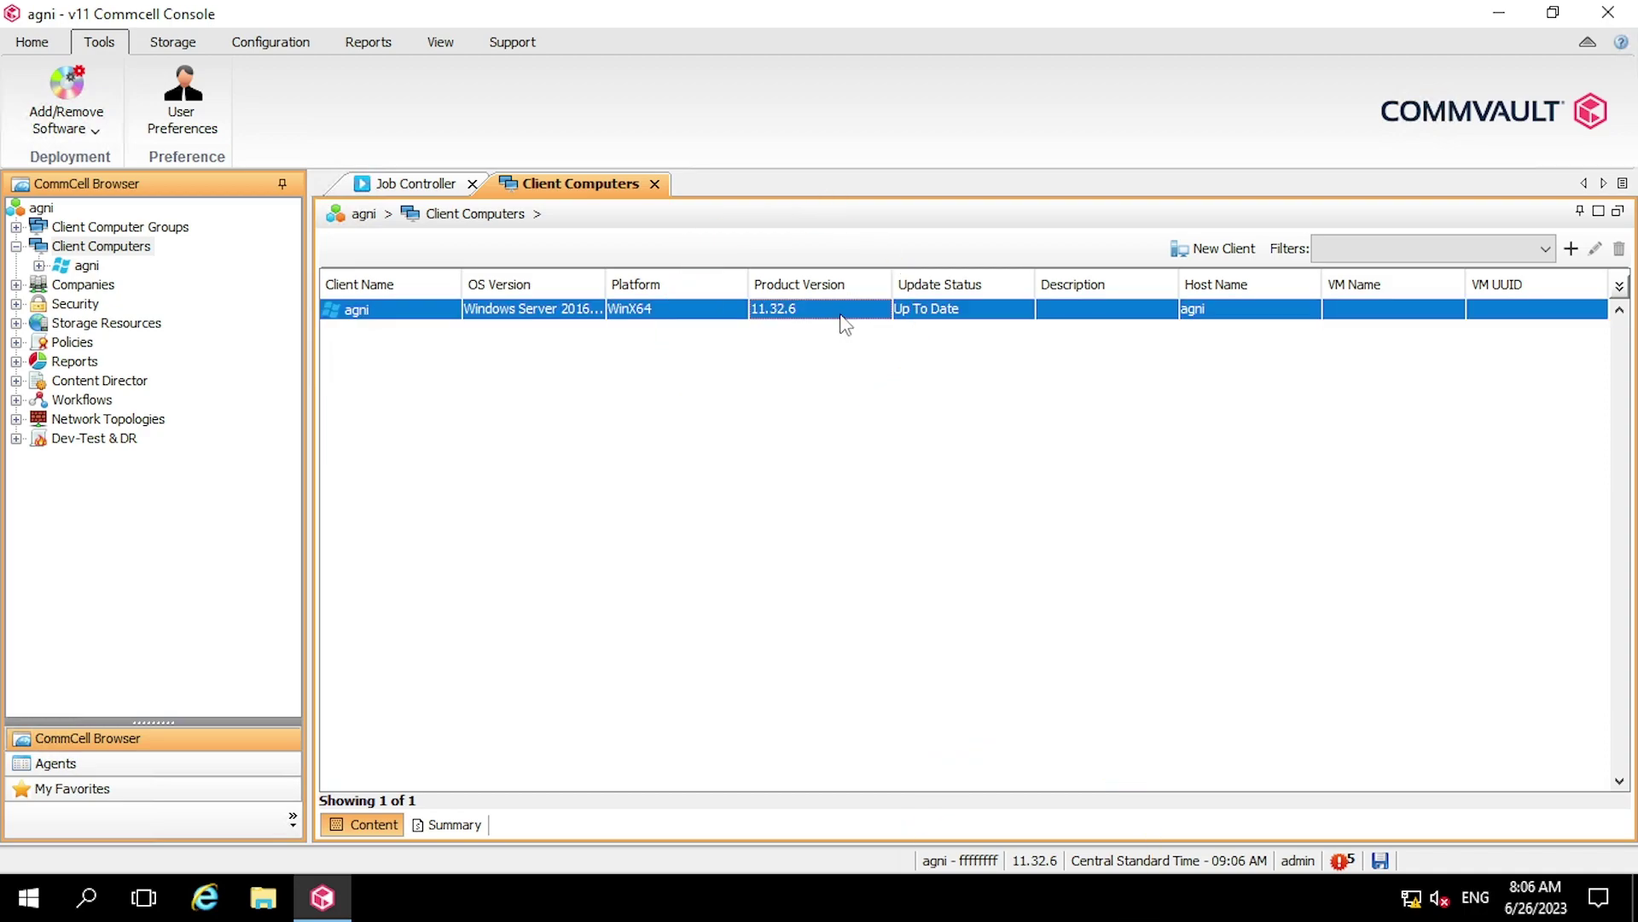